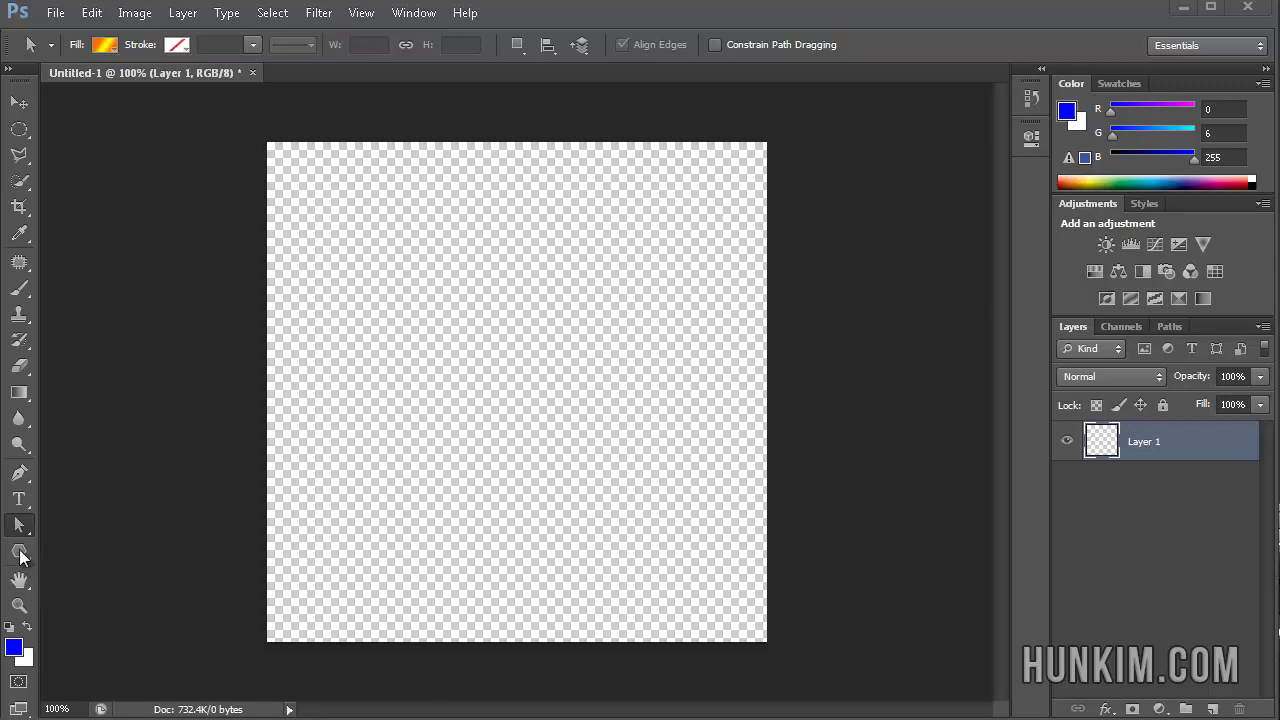
# Choose the Polygon Tool from the shape tool group.
pyautogui.click(20, 553)
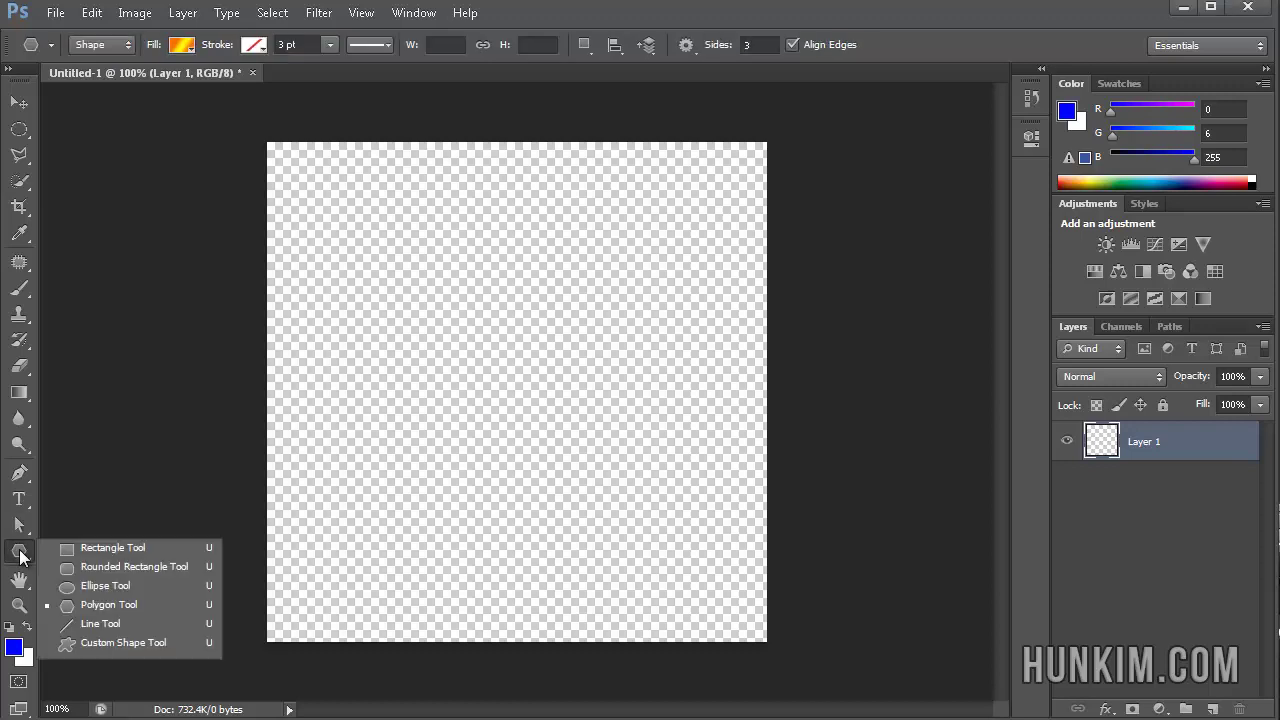
pyautogui.click(134, 604)
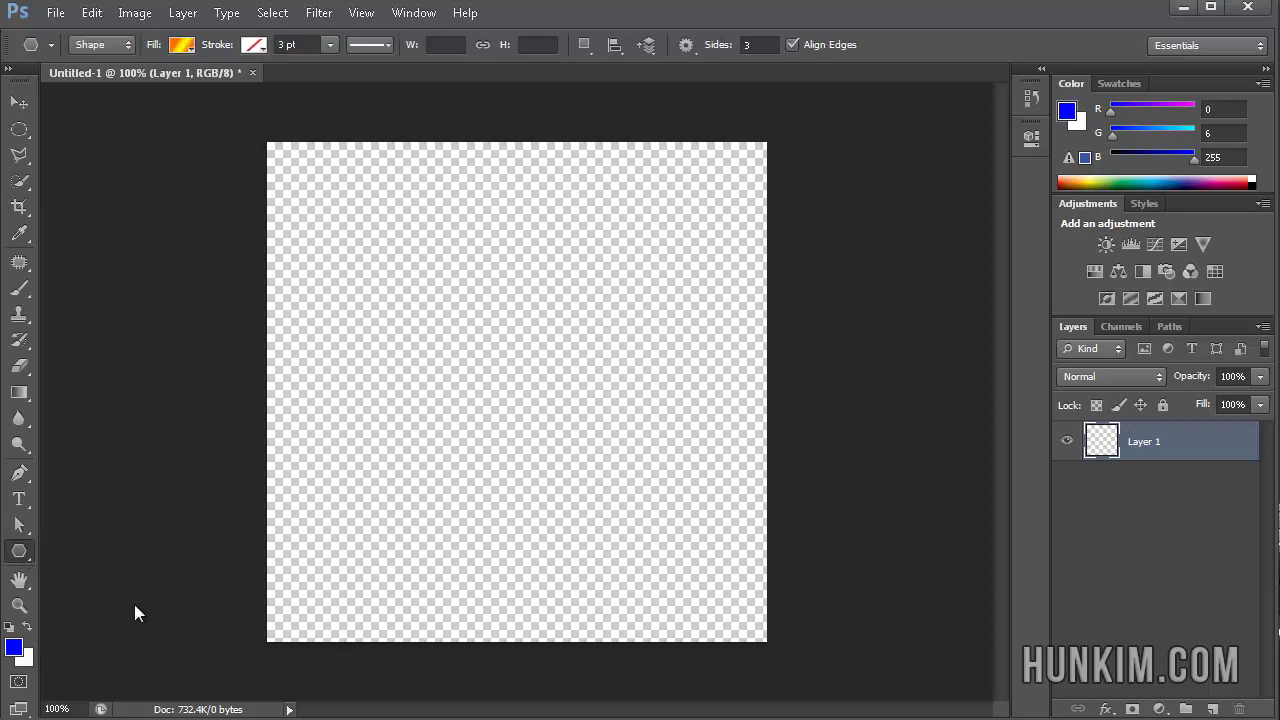
pyautogui.click(194, 44)
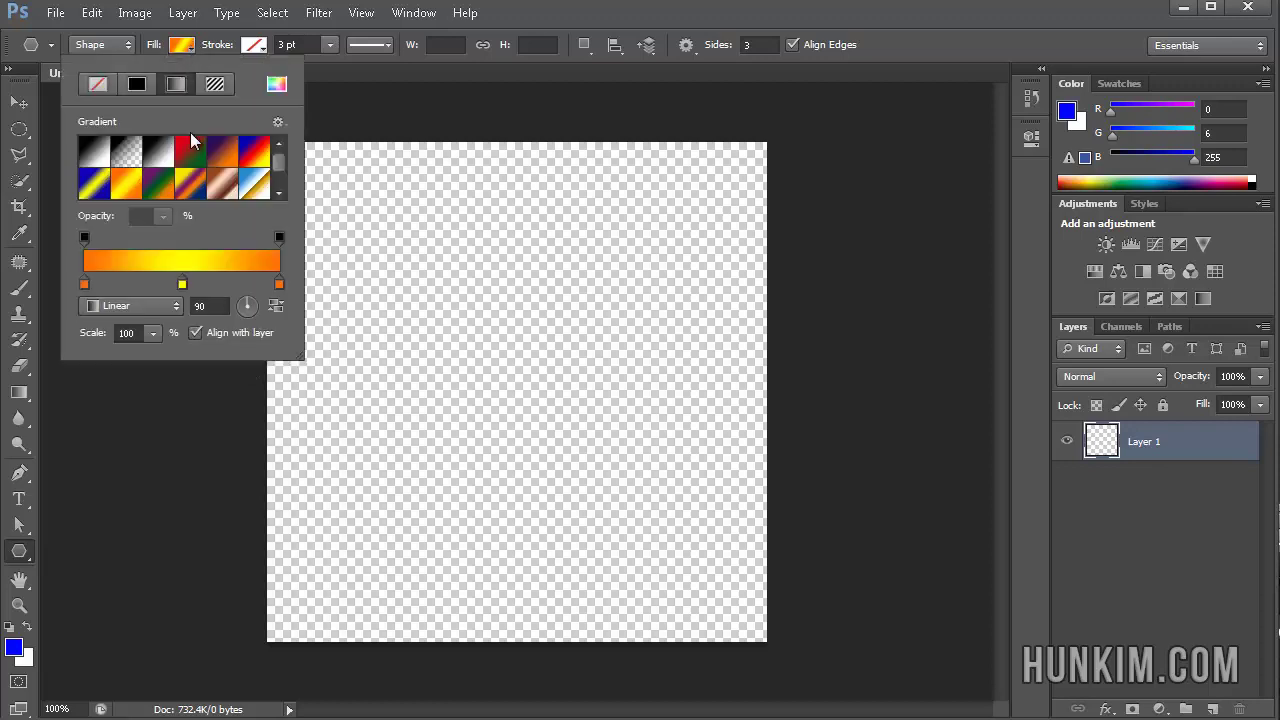
pyautogui.click(135, 84)
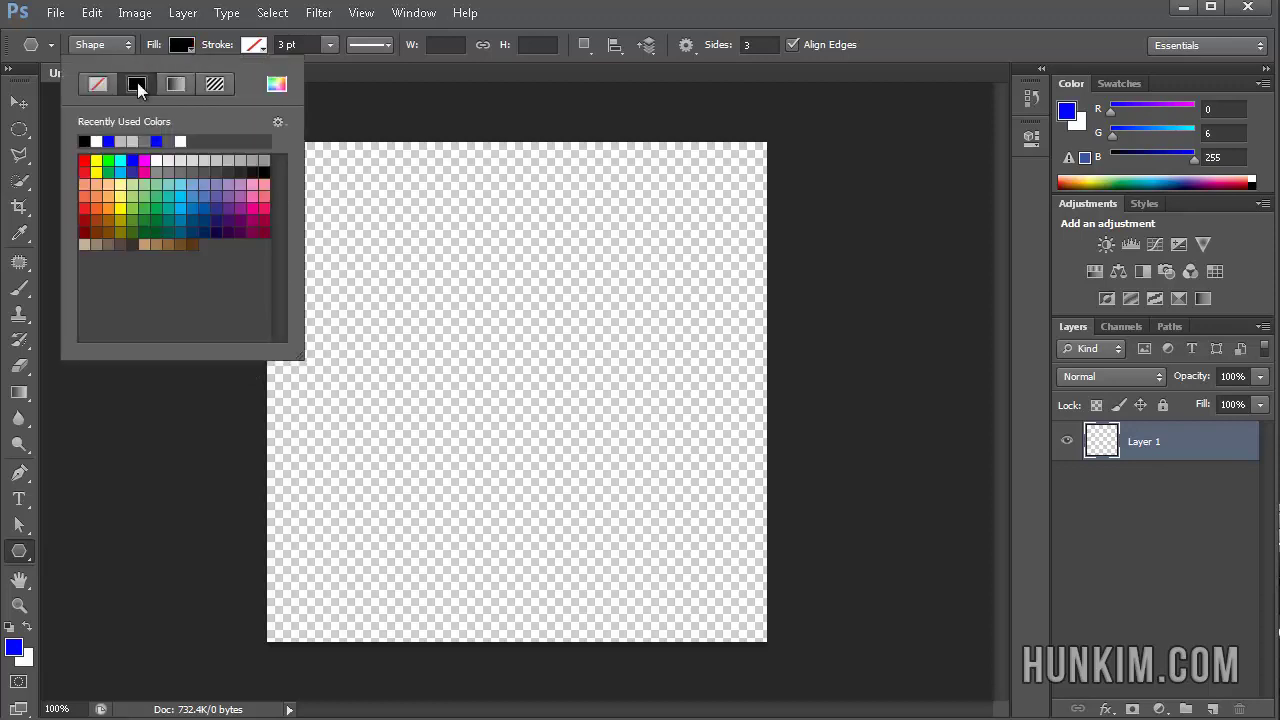
pyautogui.click(143, 208)
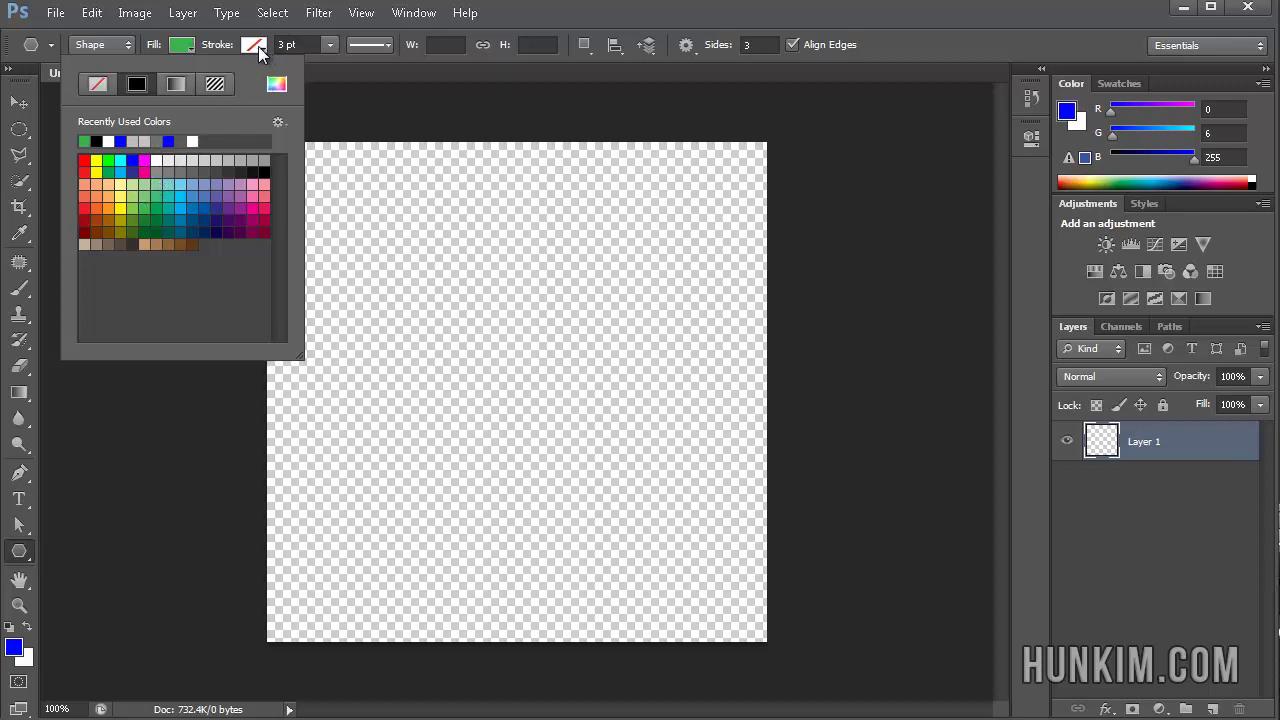
pyautogui.click(178, 86)
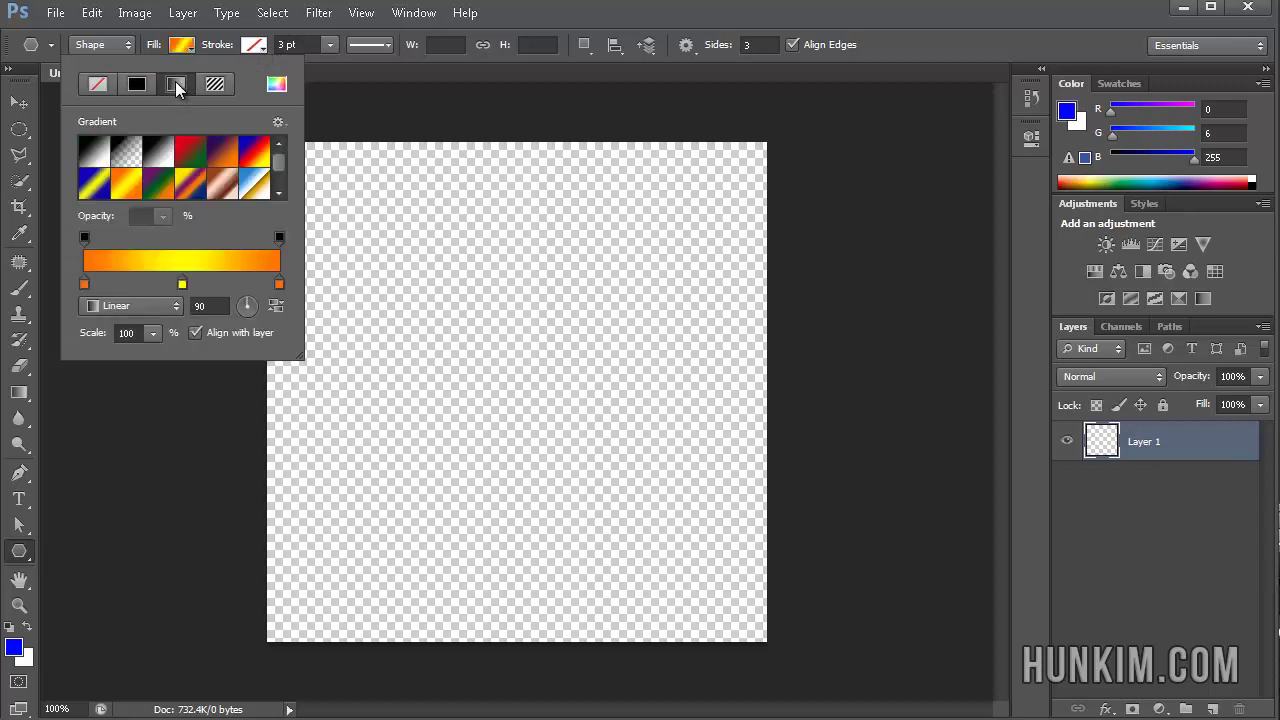
pyautogui.doubleClick(128, 189)
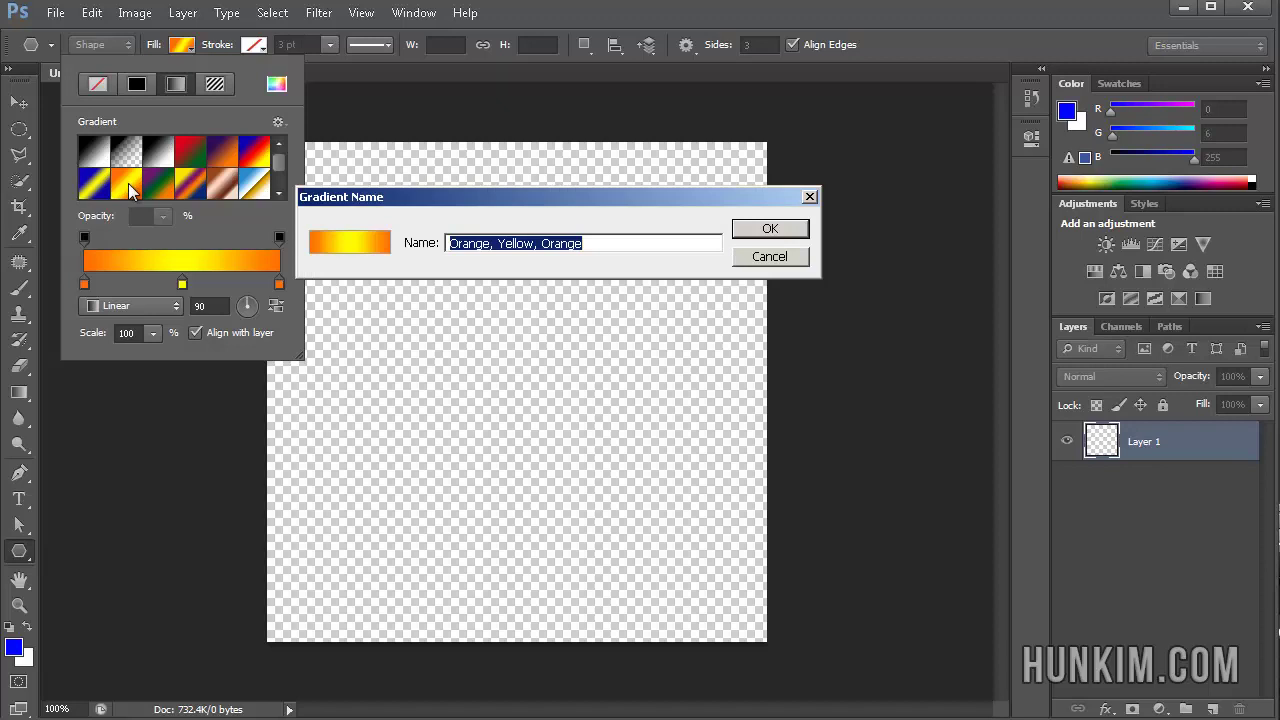
pyautogui.click(760, 228)
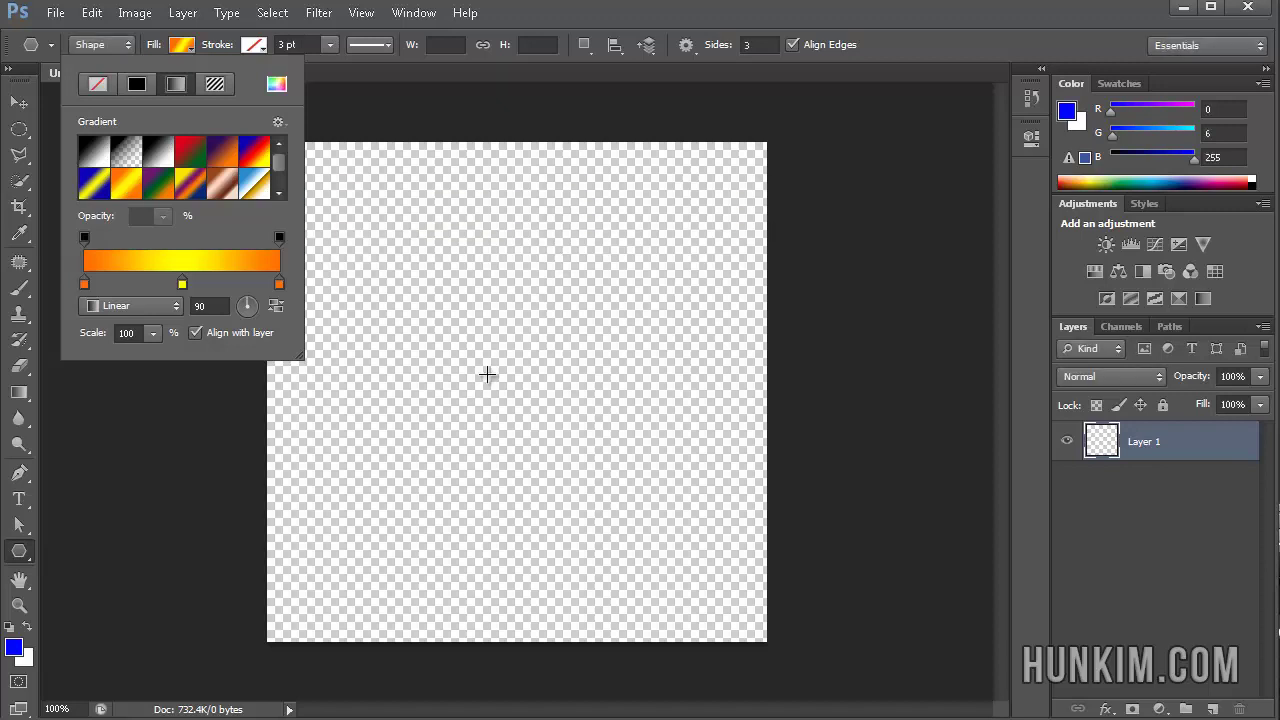
pyautogui.click(760, 44)
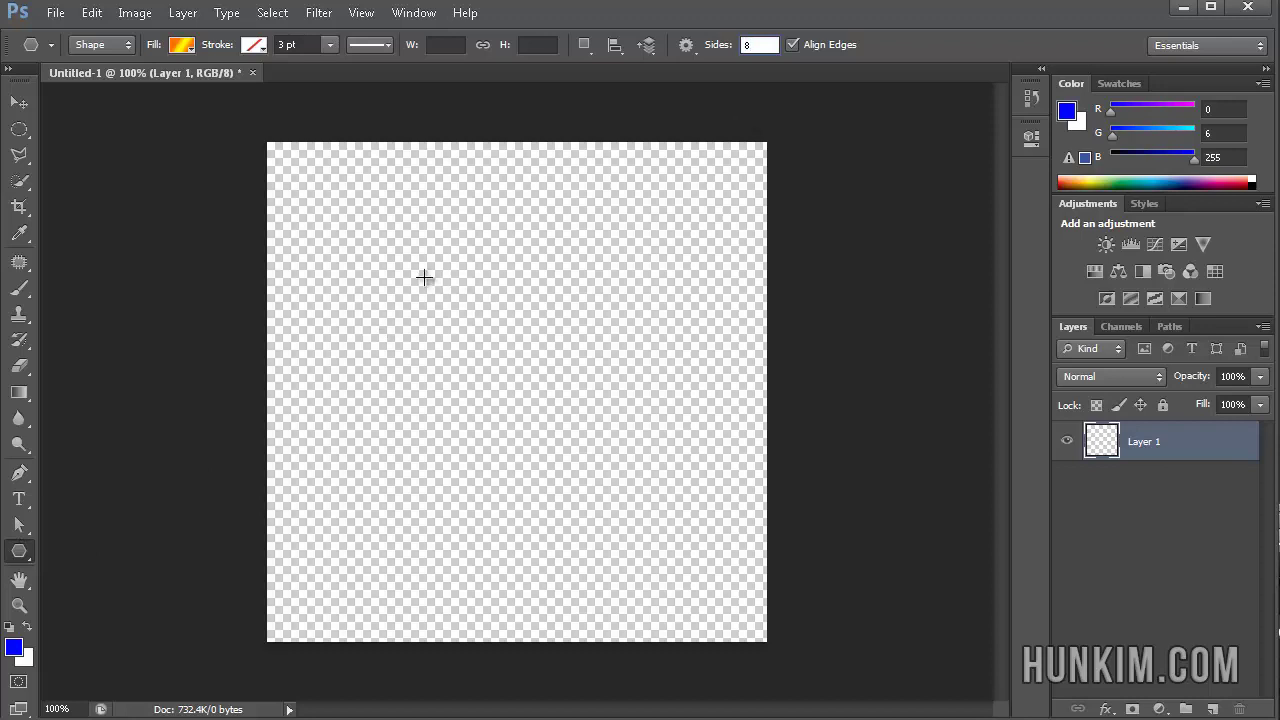
# Draw and undo a trial octagon, then draw a 3-sided gradient triangle about 291 × 333 px.
pyautogui.moveTo(509, 351); pyautogui.dragTo(616, 341)
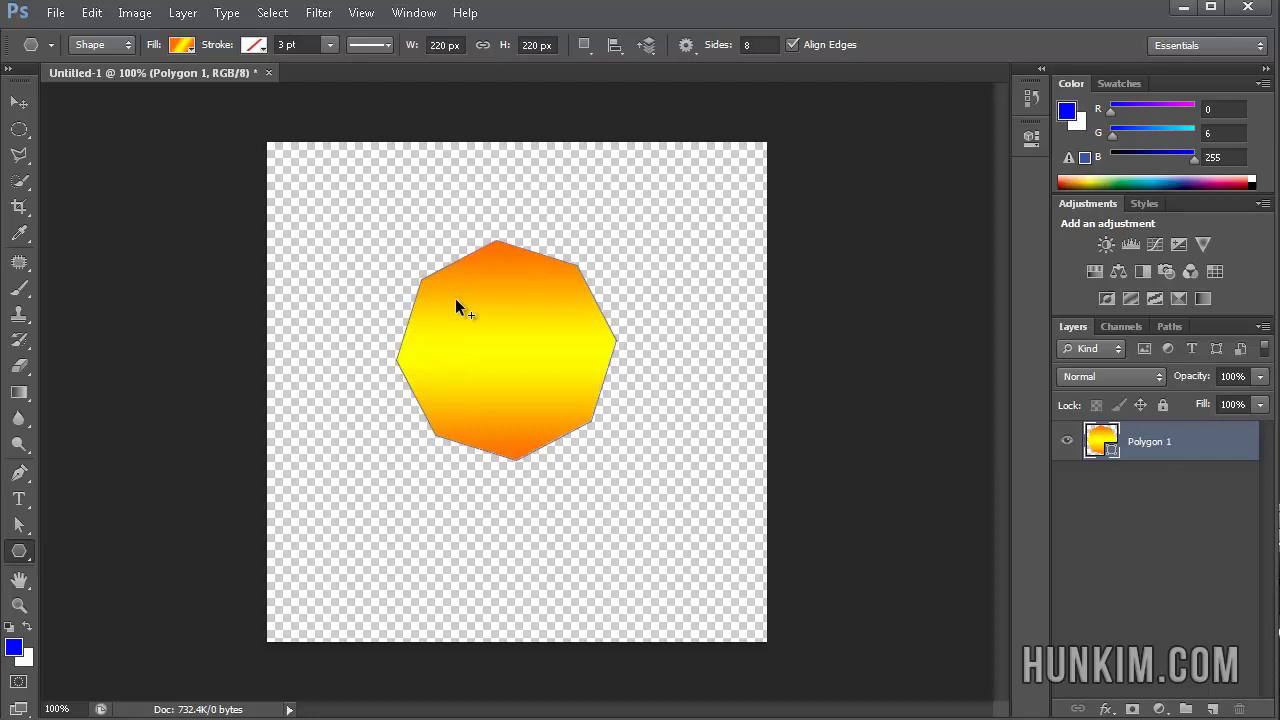
pyautogui.hotkey('ctrl', 'z')
pyautogui.click(759, 45)
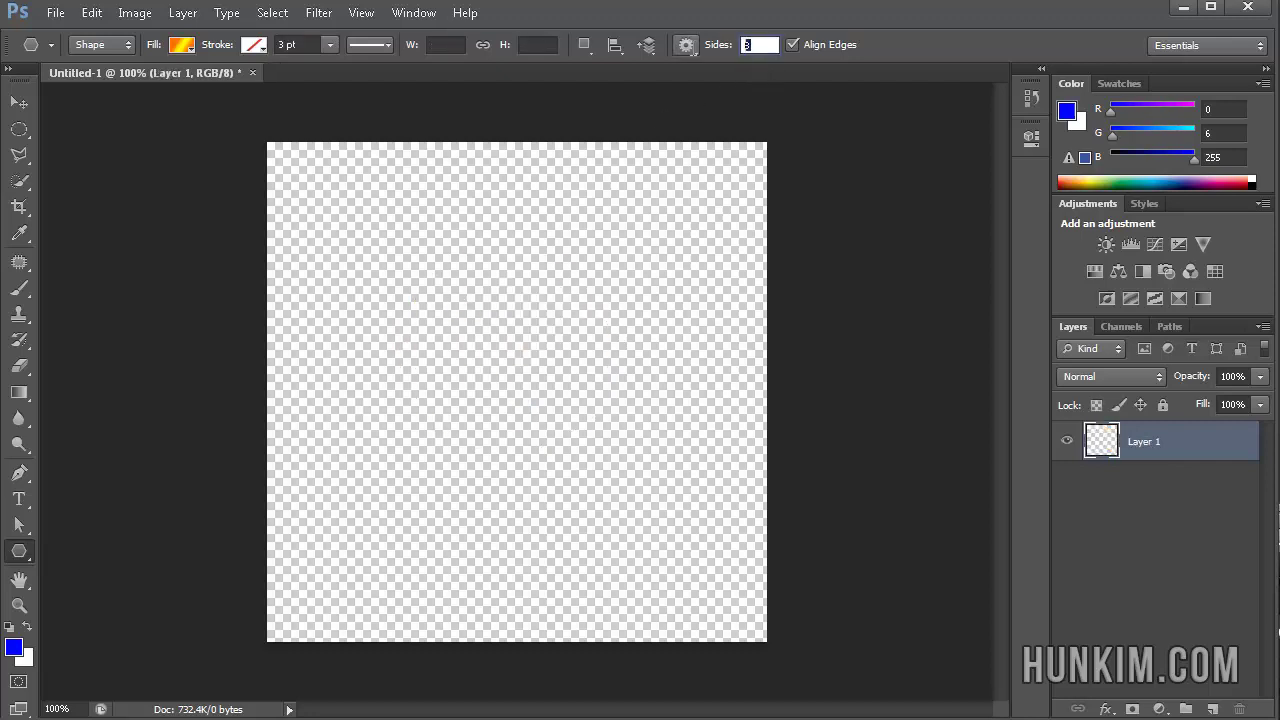
pyautogui.write('3')
pyautogui.moveTo(520, 366)
pyautogui.moveTo(521, 366); pyautogui.dragTo(614, 535)
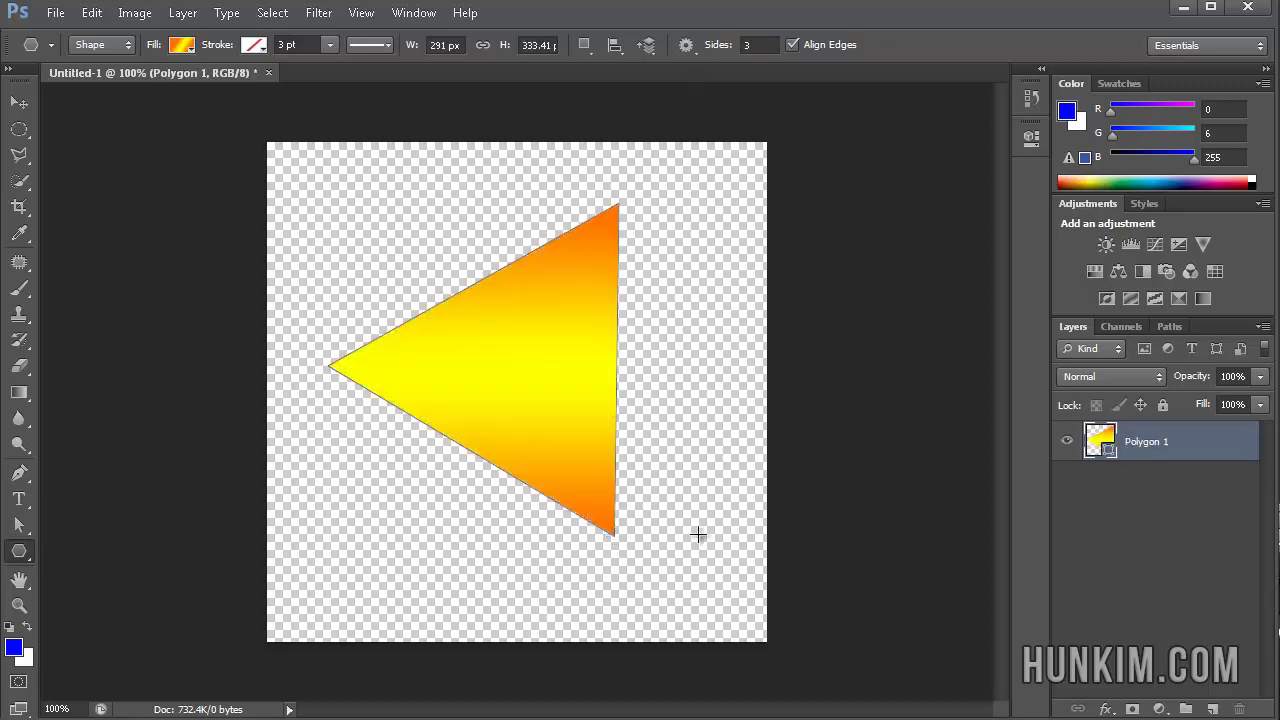
# Free Transform the triangle, rotating it about 31° and enlarging it to roughly 383 × 304 px.
pyautogui.hotkey('ctrl', 't')
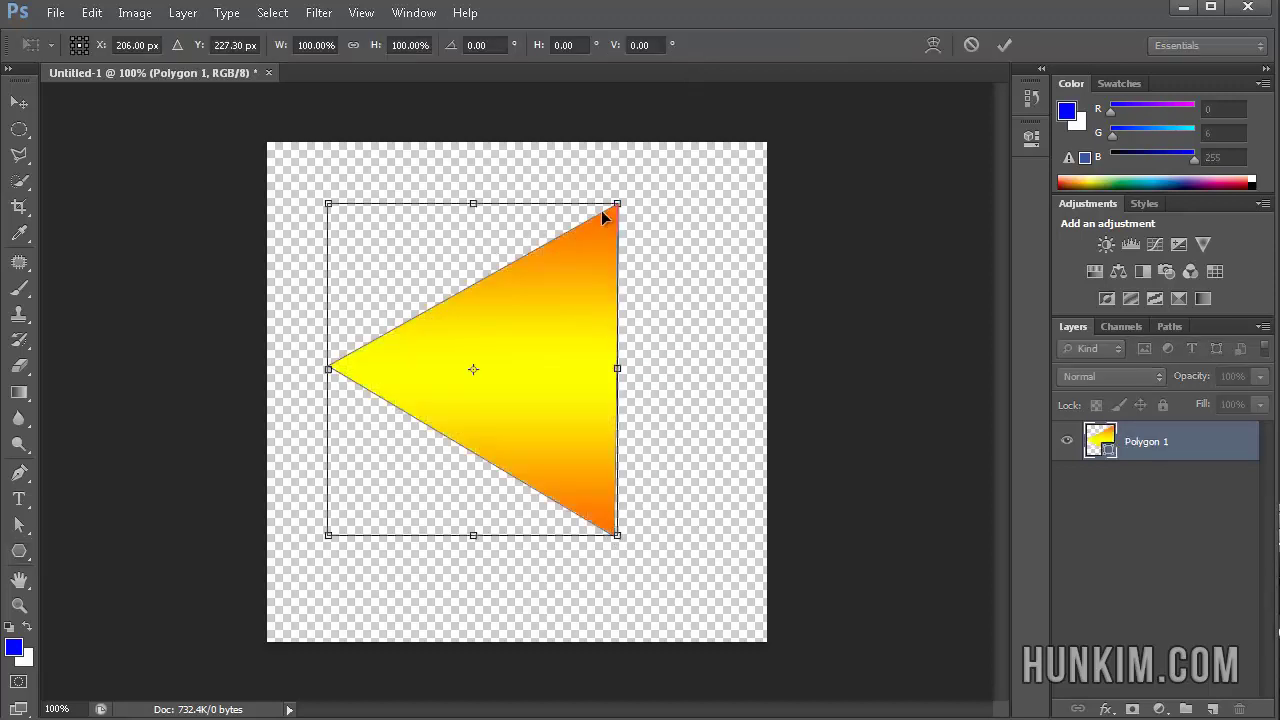
pyautogui.moveTo(618, 207); pyautogui.dragTo(770, 367)
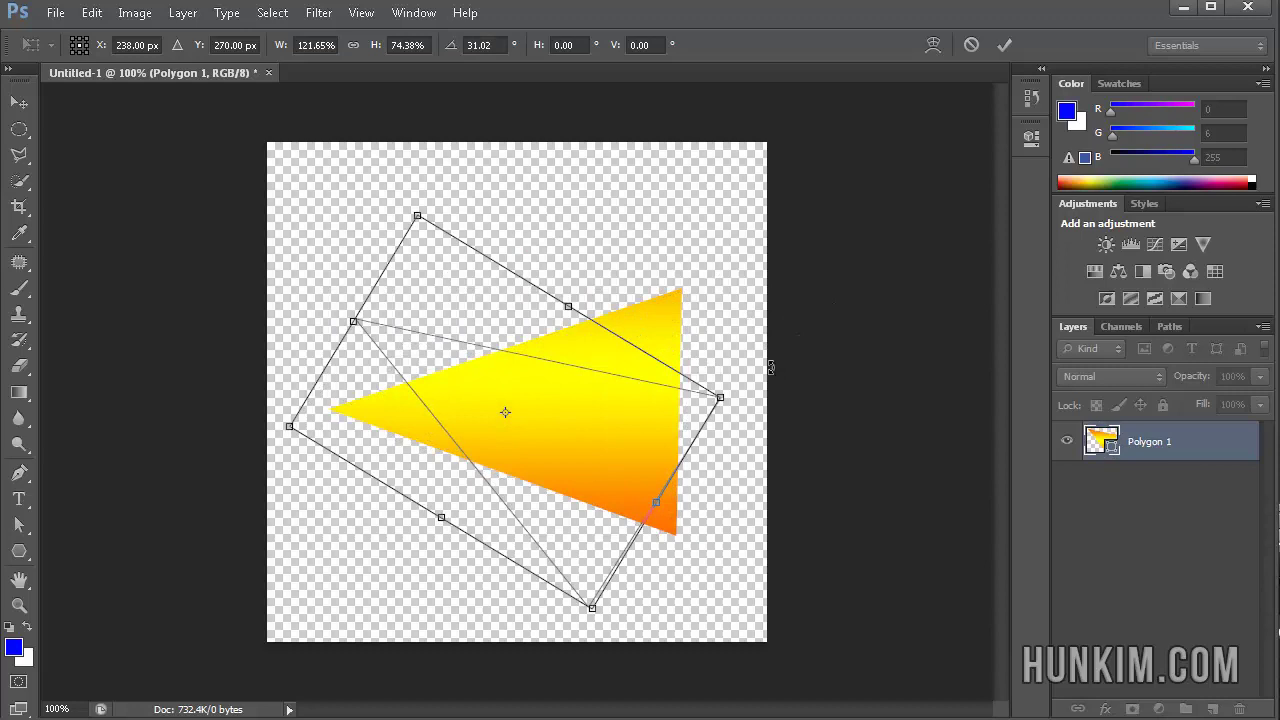
pyautogui.moveTo(419, 216); pyautogui.dragTo(420, 192)
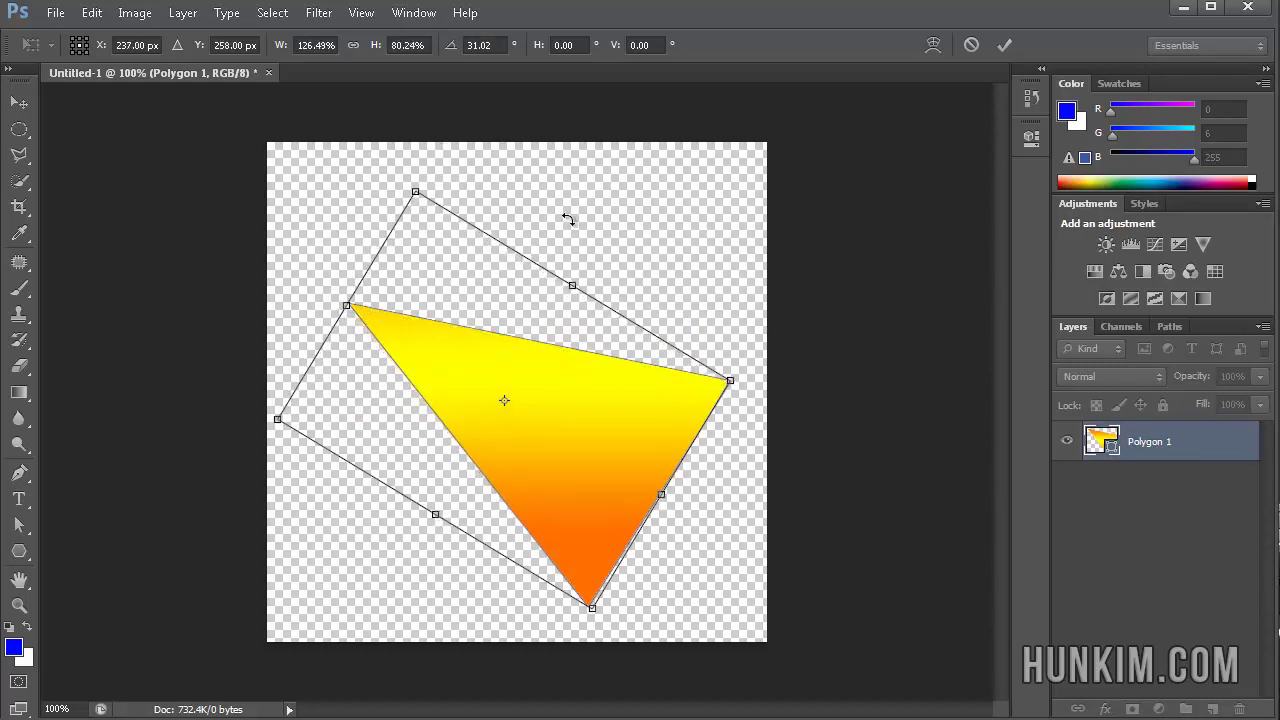
pyautogui.press('Return')
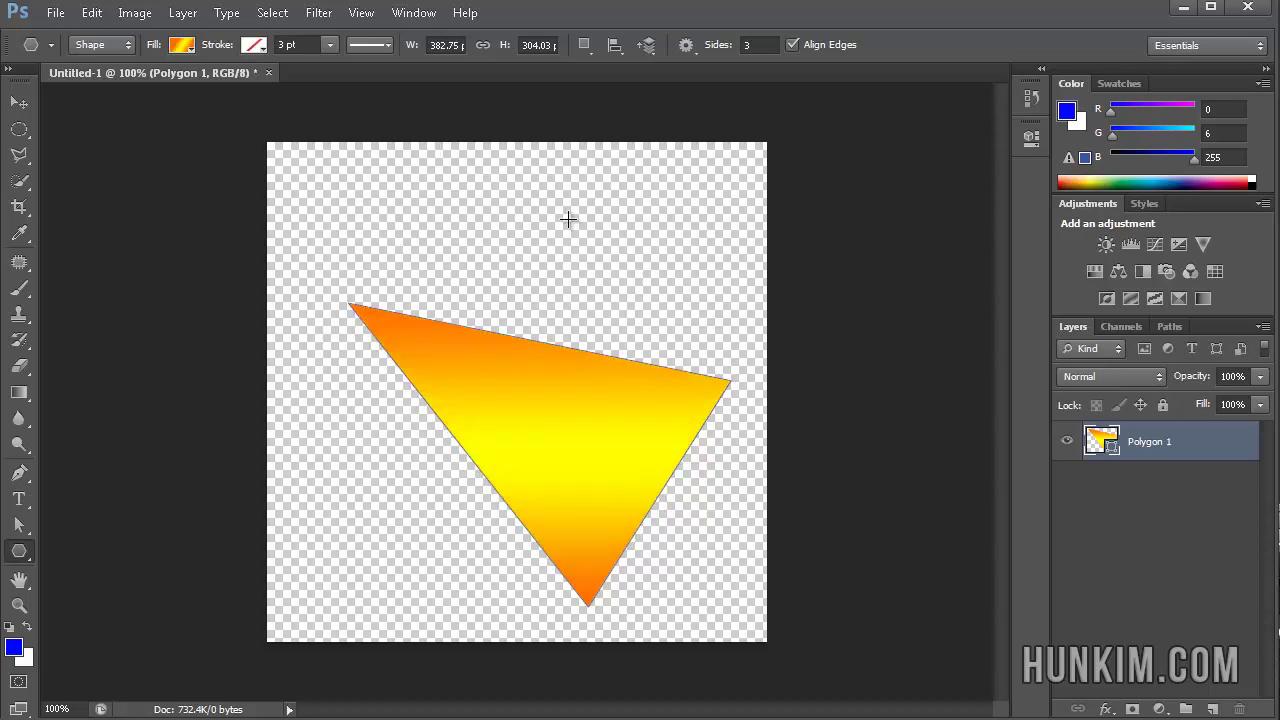
# With the Direct Selection Tool, drag the triangle's left, bottom and top corner points to new positions.
pyautogui.click(17, 530)
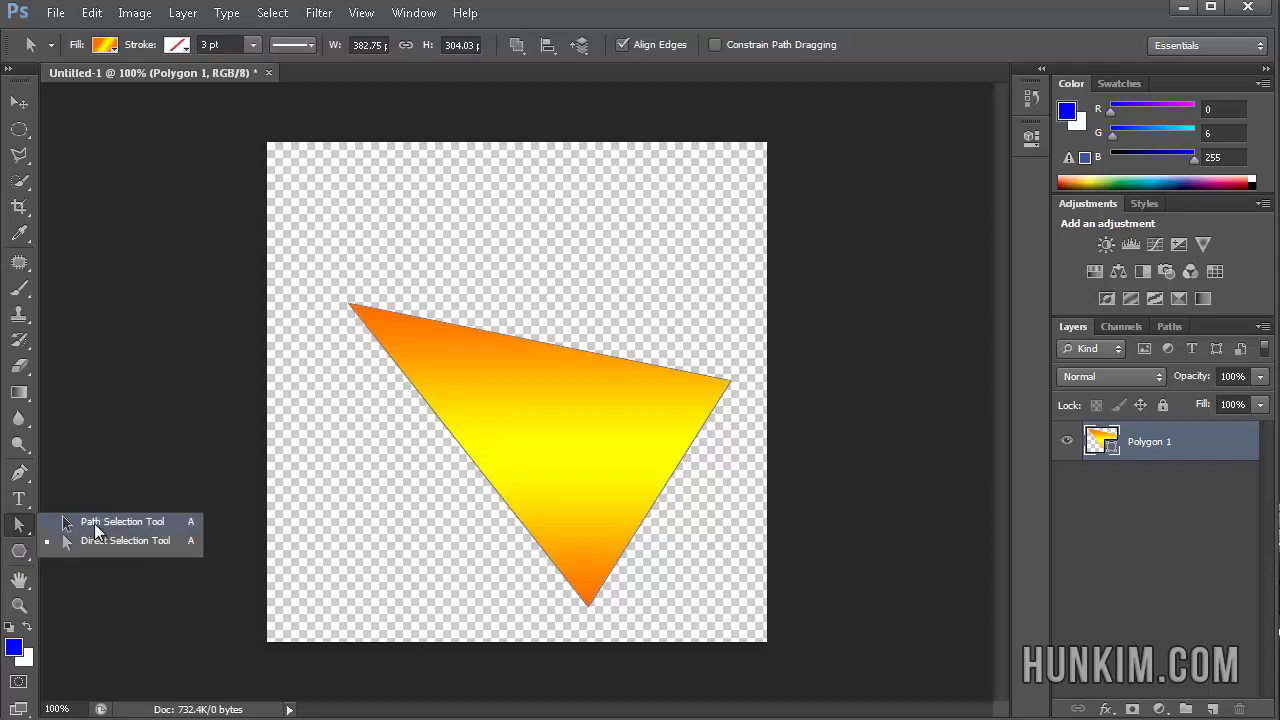
pyautogui.click(107, 524)
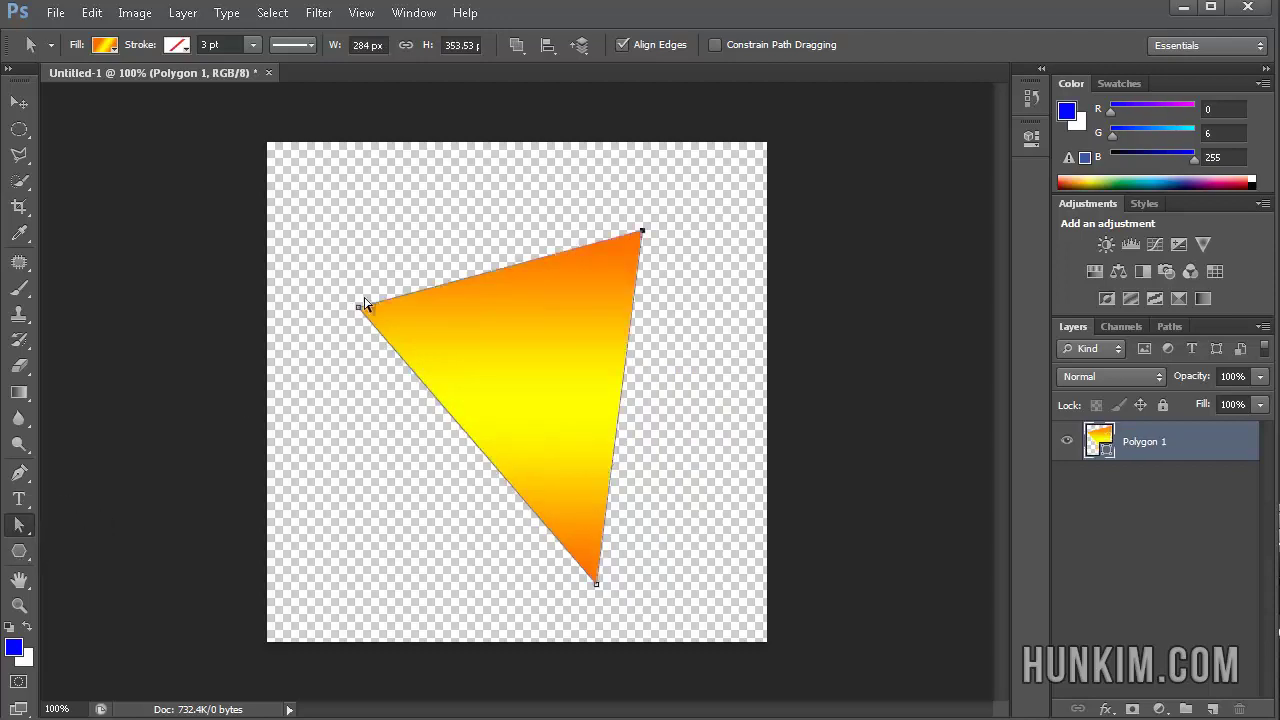
pyautogui.click(359, 309)
pyautogui.moveTo(357, 306); pyautogui.dragTo(373, 405)
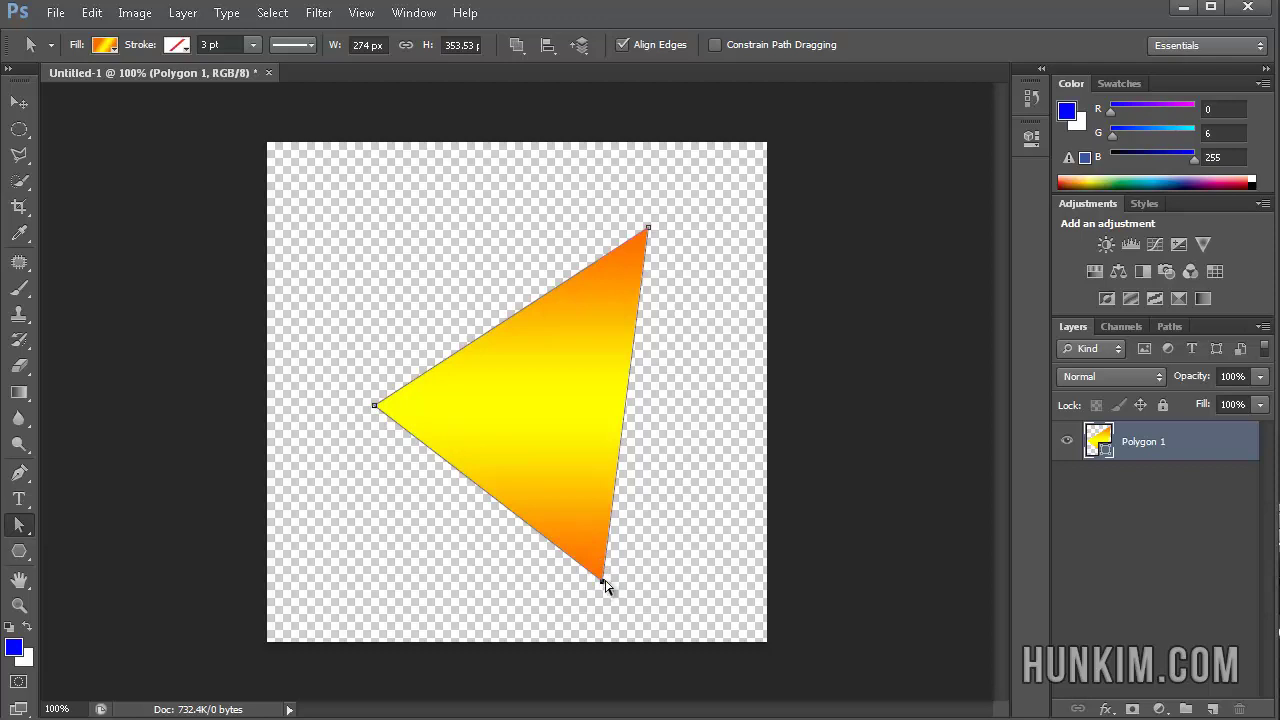
pyautogui.moveTo(604, 581); pyautogui.dragTo(674, 536)
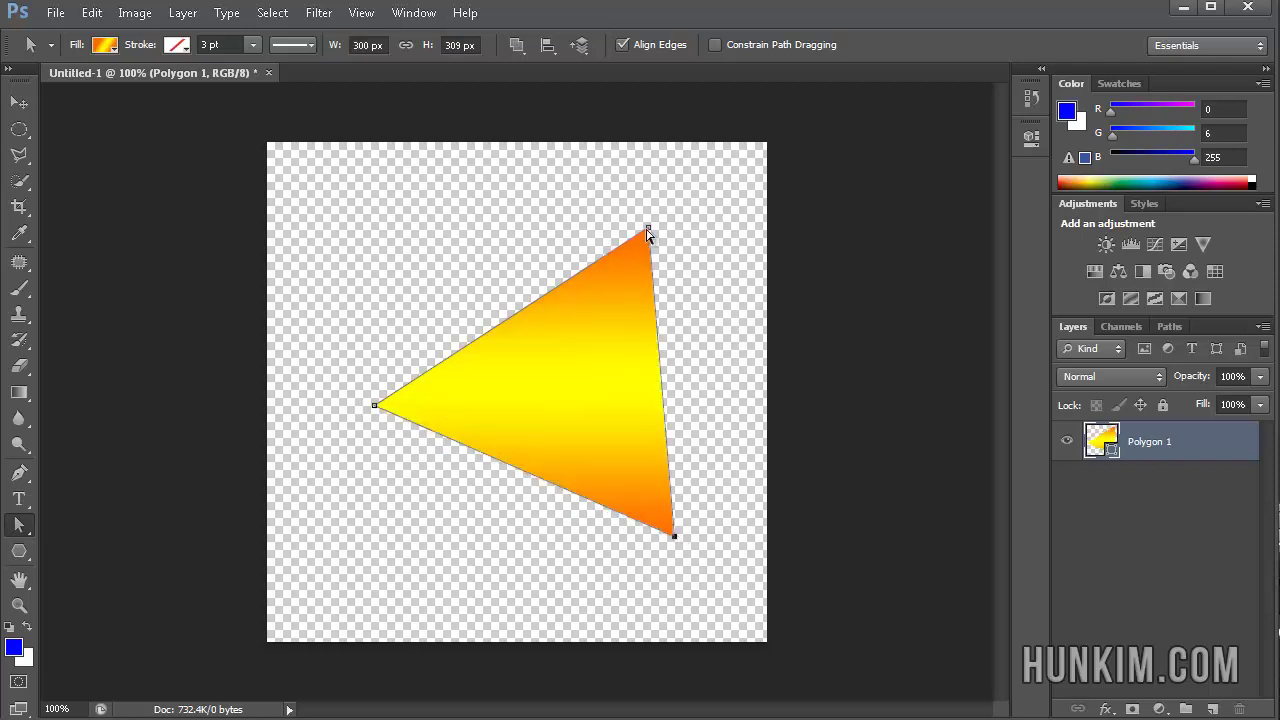
pyautogui.moveTo(649, 229); pyautogui.dragTo(462, 188)
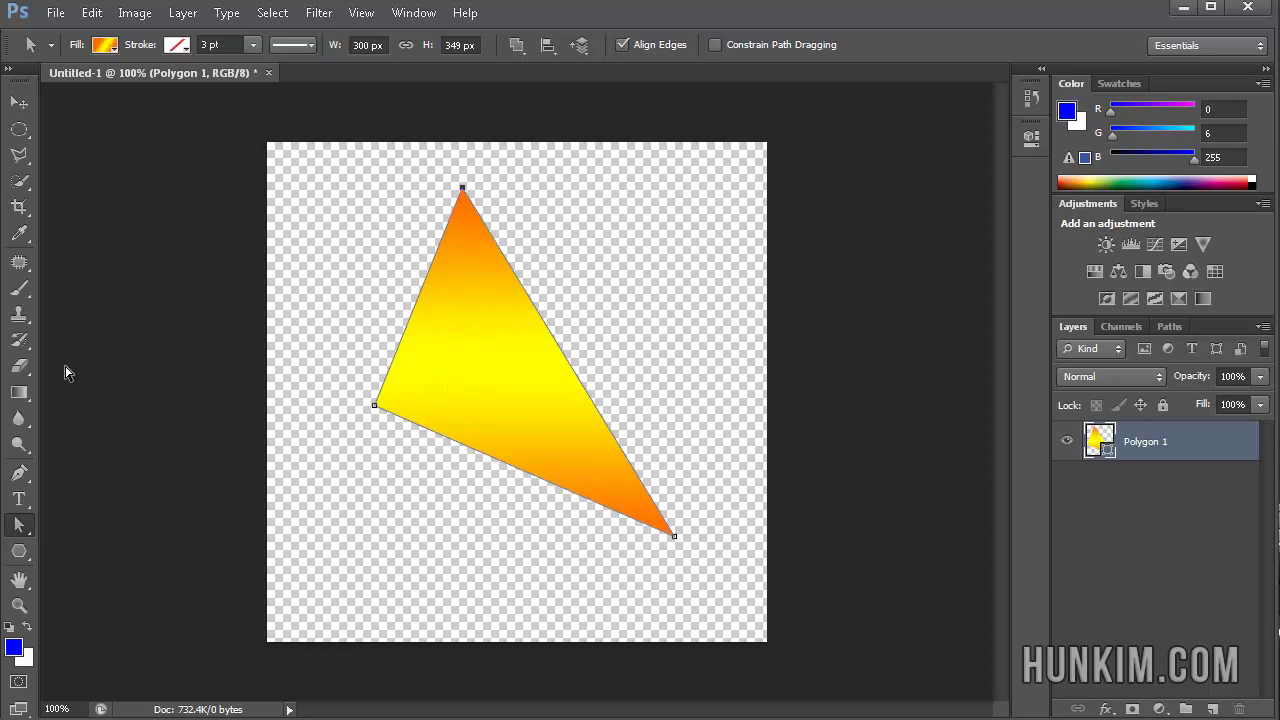
# With the Pen tool, readjust the corner points and curve the left and top corners into smooth bends.
pyautogui.click(20, 474)
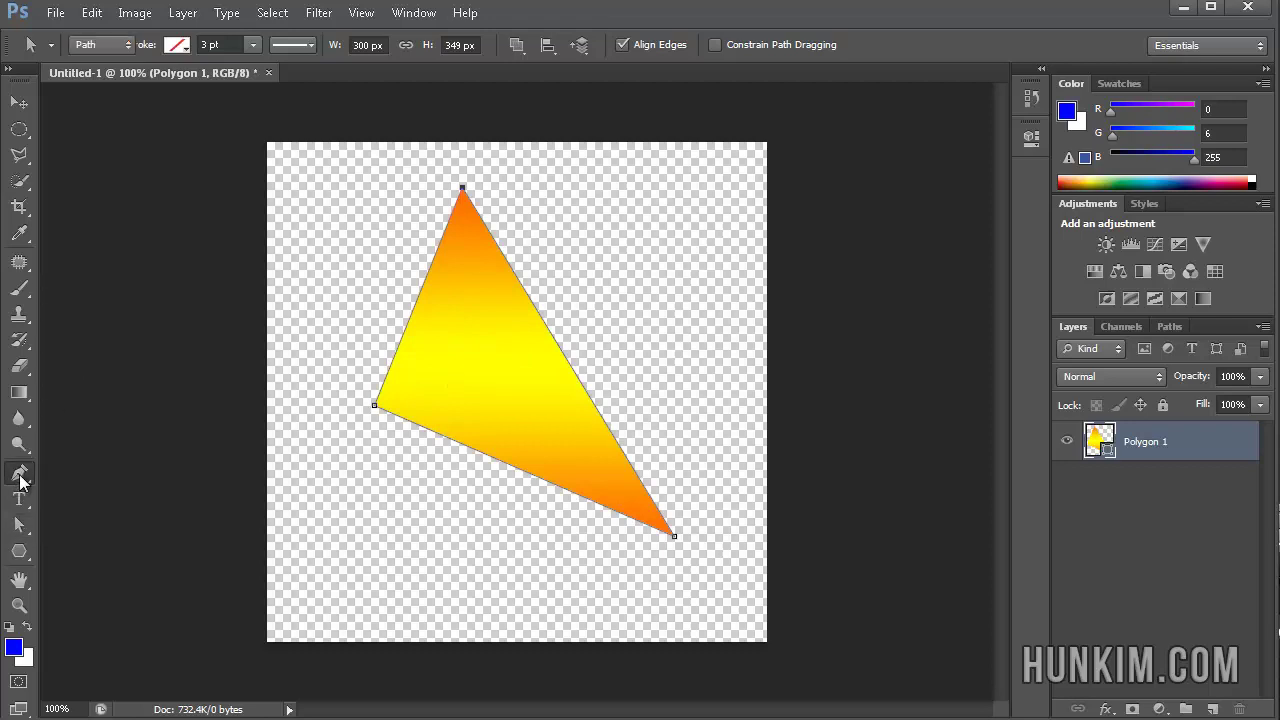
pyautogui.click(93, 474)
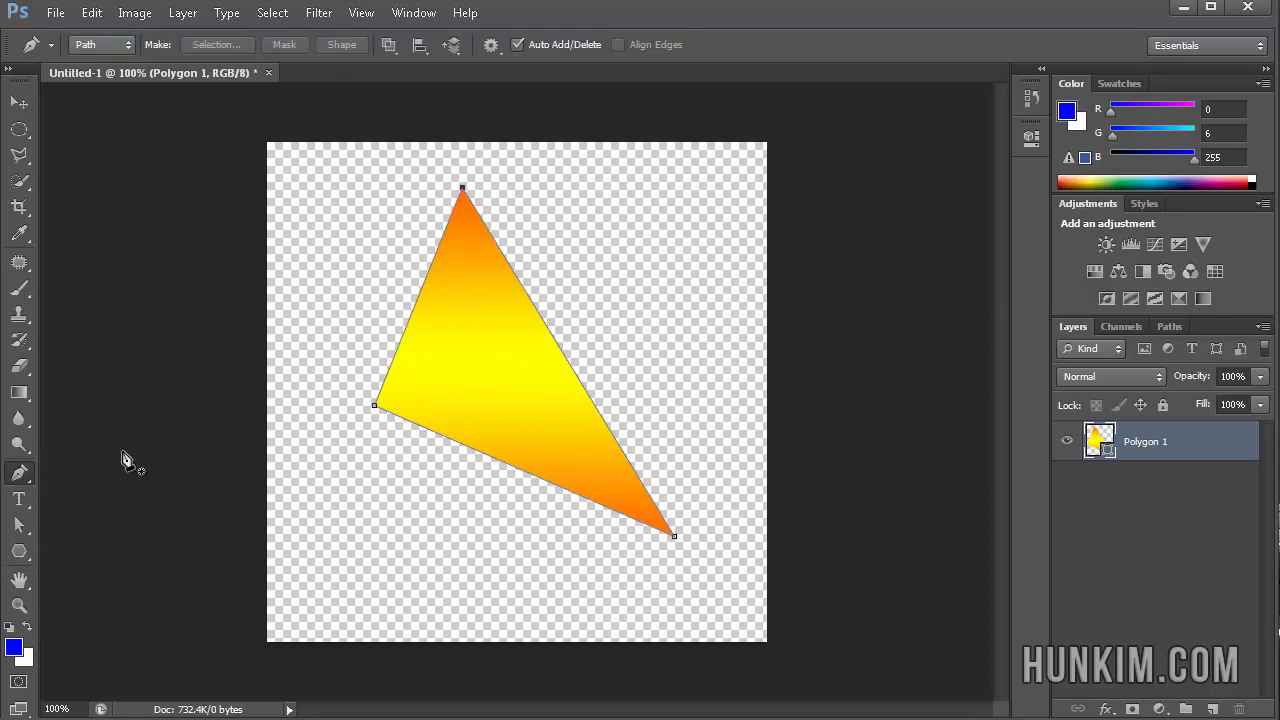
pyautogui.hotkey('ctrl', 'z')
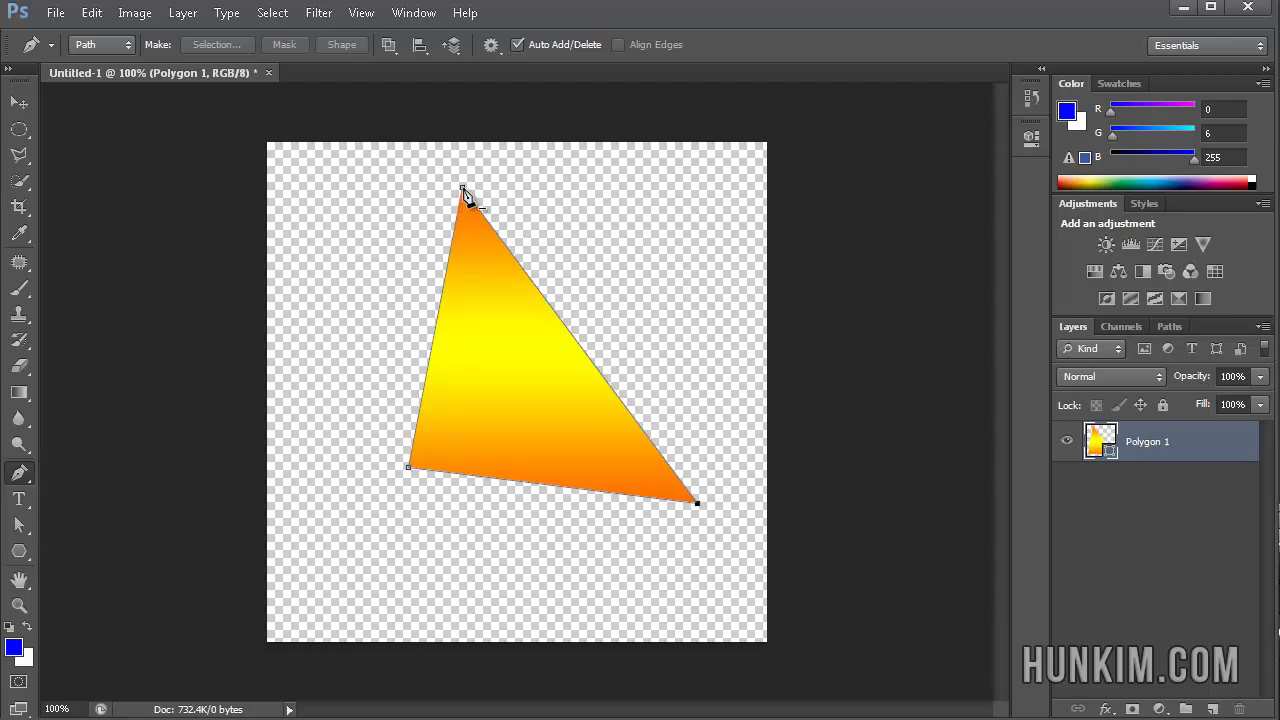
pyautogui.moveTo(463, 192); pyautogui.dragTo(594, 229)
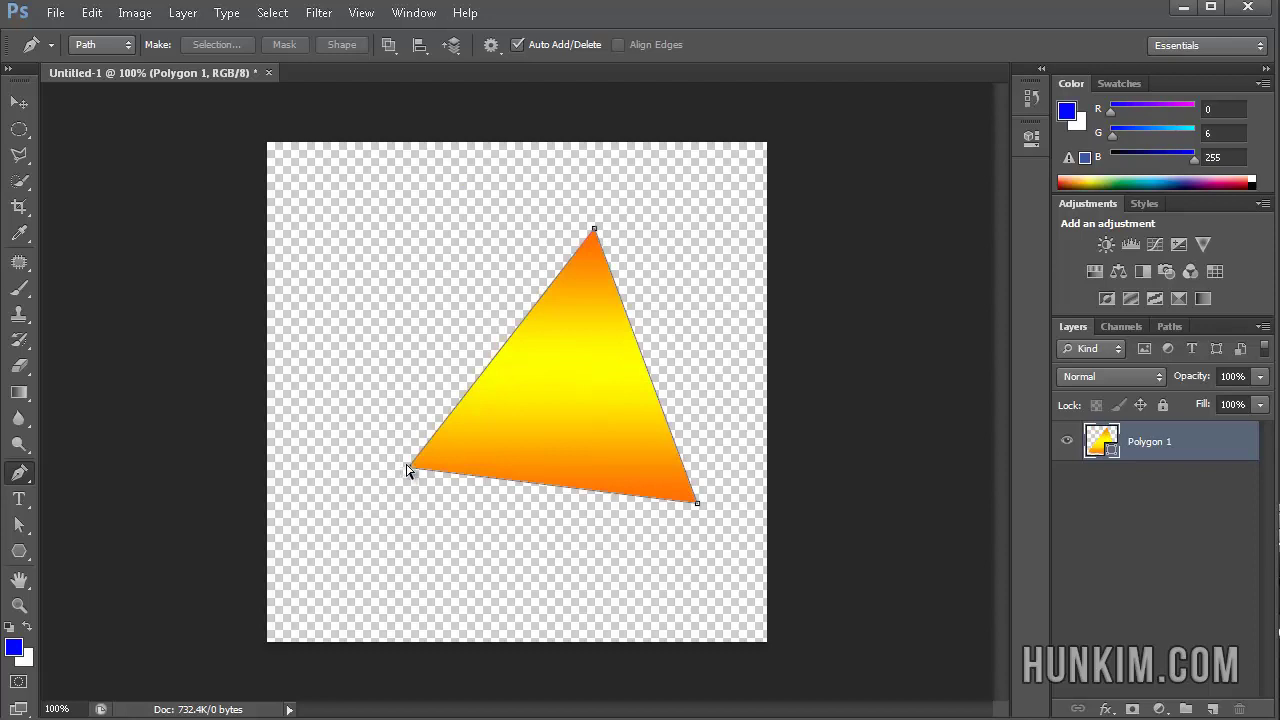
pyautogui.moveTo(408, 470); pyautogui.dragTo(358, 392)
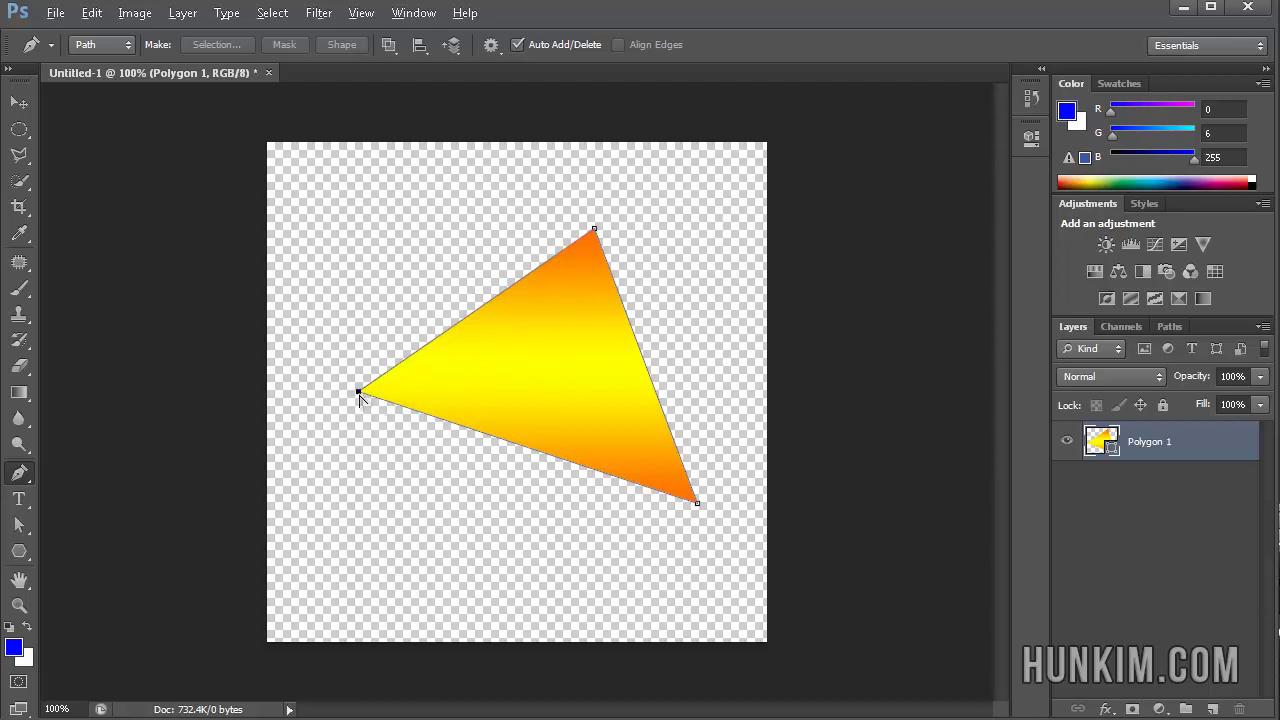
pyautogui.moveTo(361, 401); pyautogui.dragTo(348, 273)
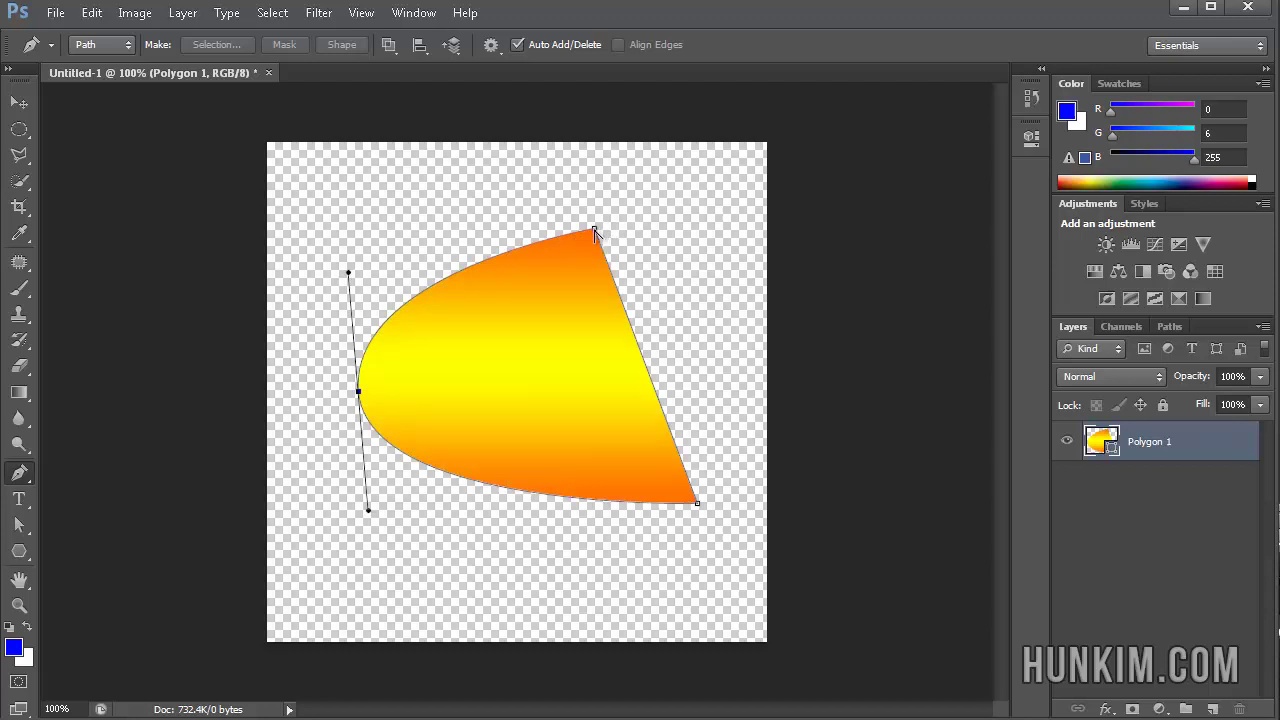
pyautogui.moveTo(594, 230); pyautogui.dragTo(764, 268)
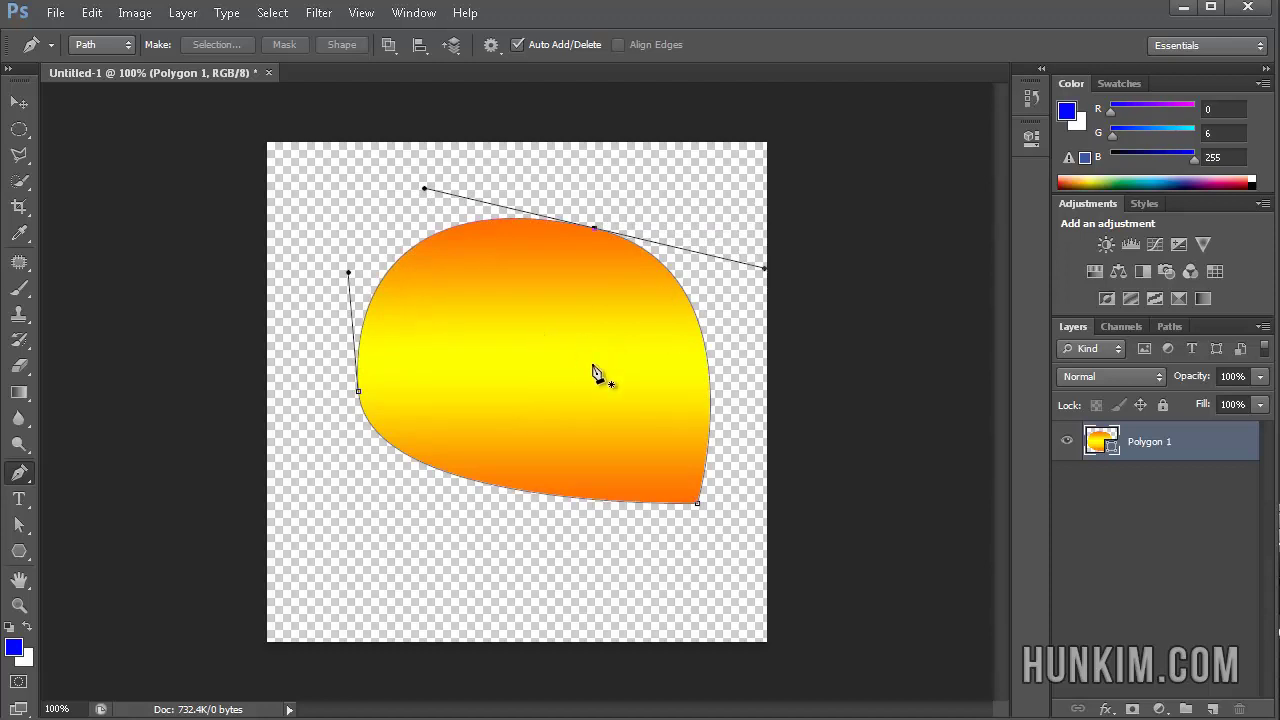
# Squeeze the curved shape narrower toward the left with Free Transform.
pyautogui.hotkey('ctrl', 't')
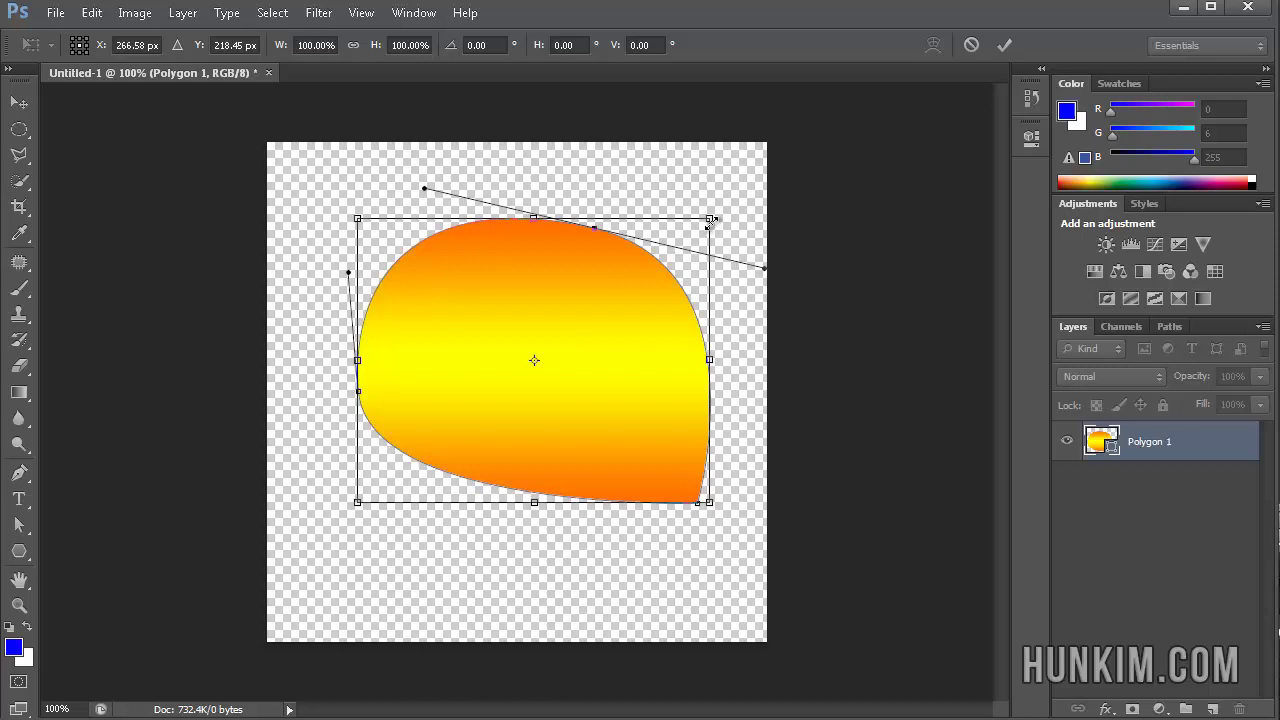
pyautogui.moveTo(710, 219); pyautogui.dragTo(518, 204)
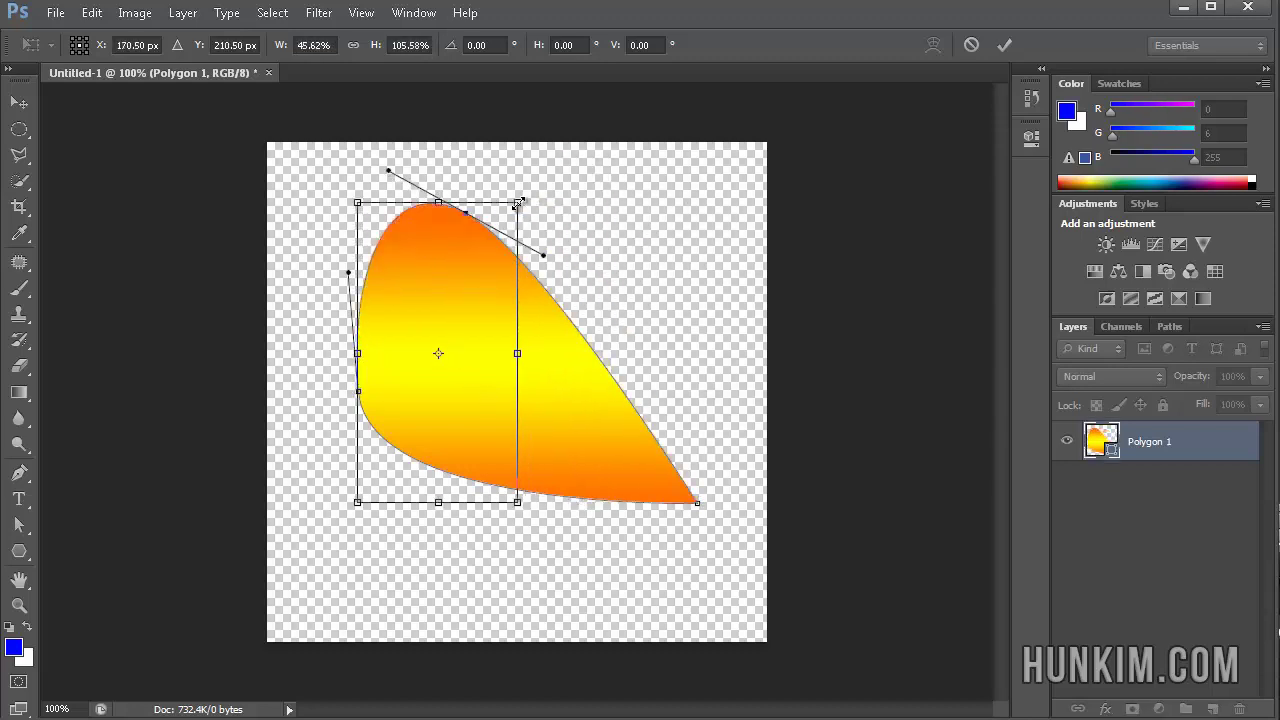
pyautogui.press('Return')
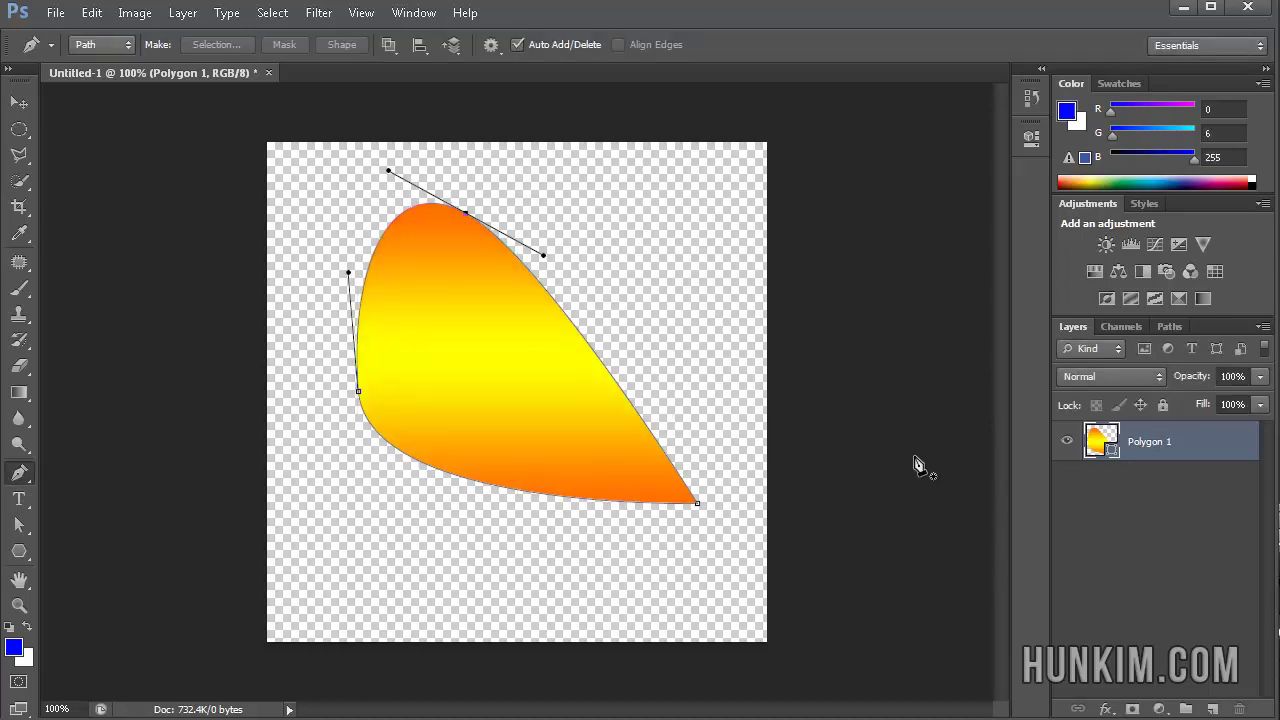
# Add an empty new layer and delete the Polygon 1 shape layer.
pyautogui.click(1212, 709)
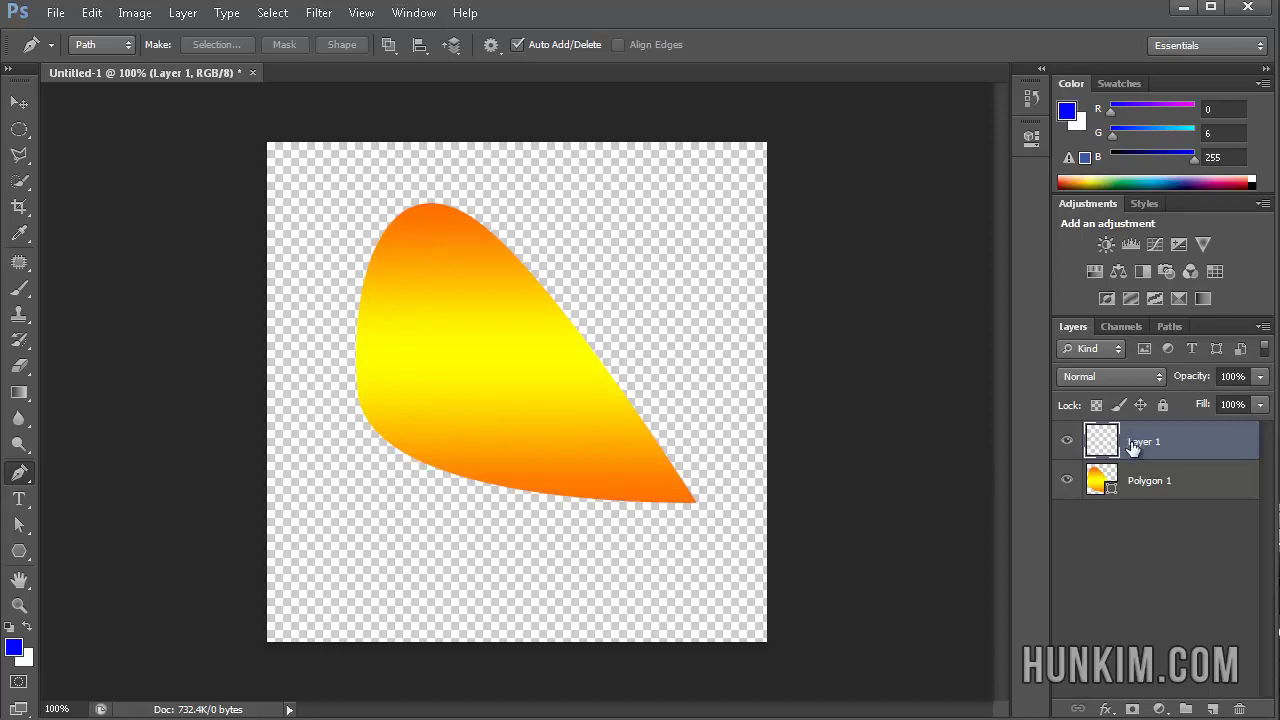
pyautogui.click(1145, 485)
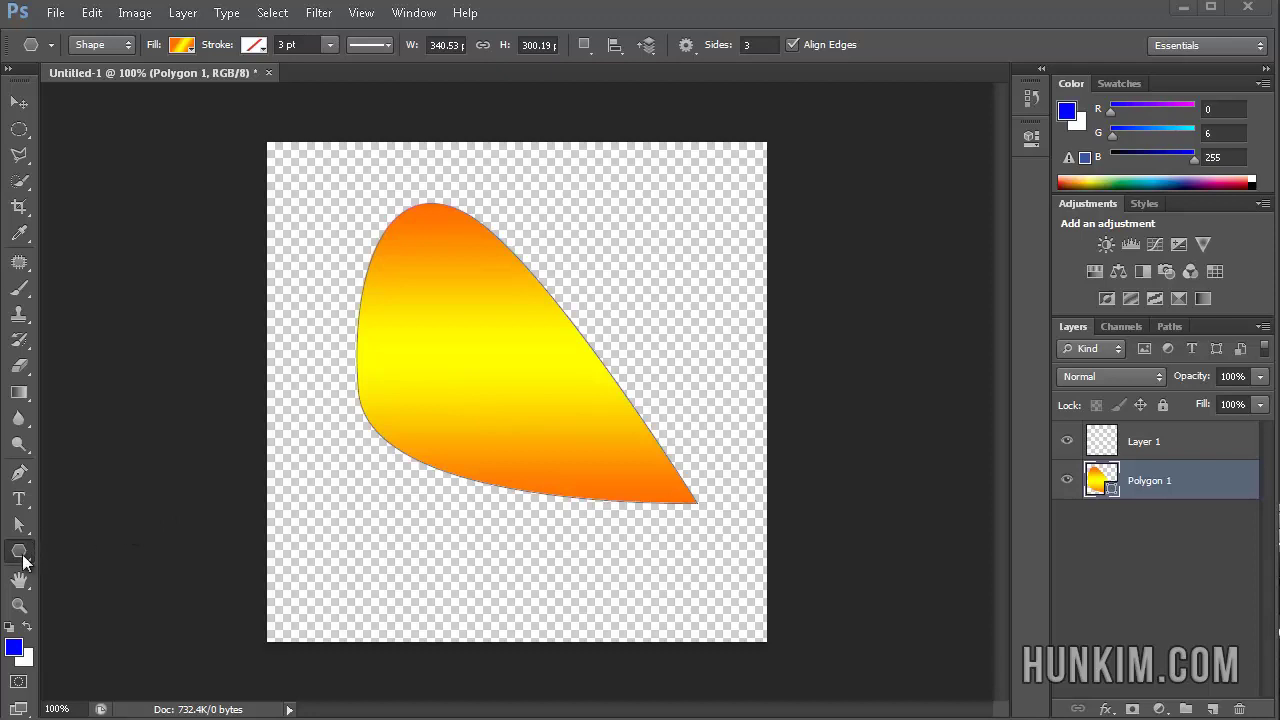
pyautogui.click(30, 550)
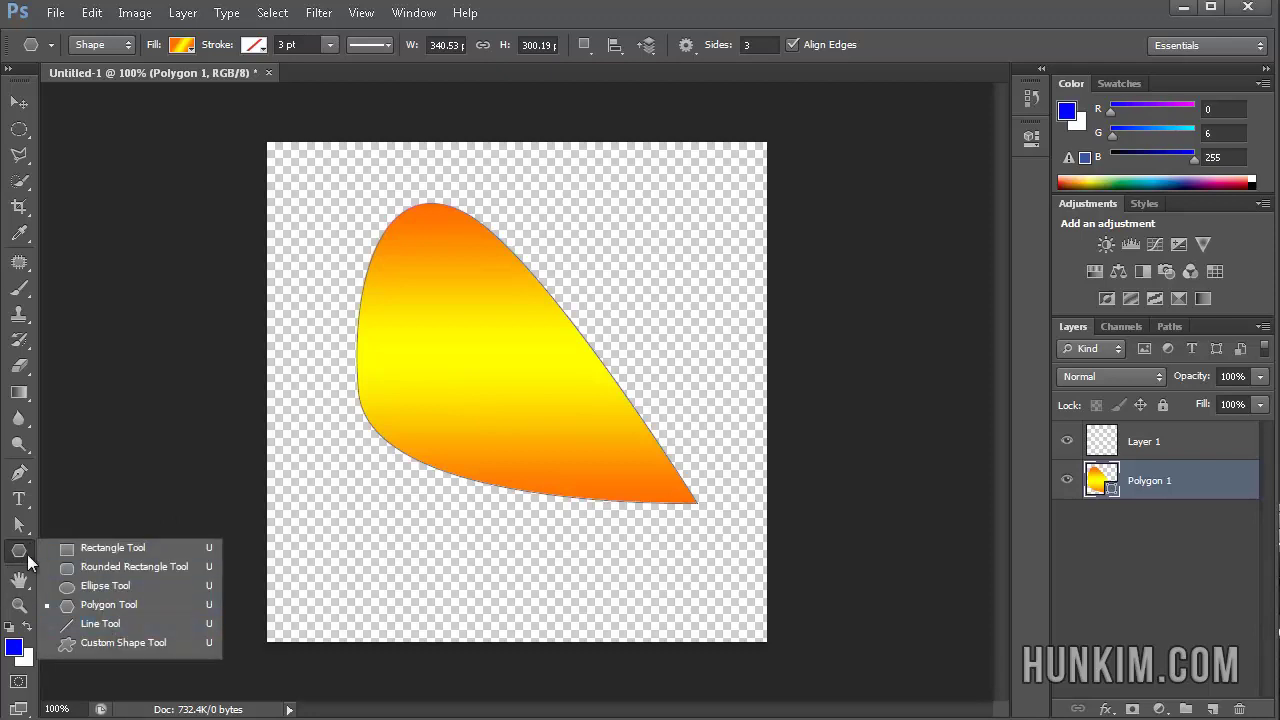
pyautogui.click(105, 604)
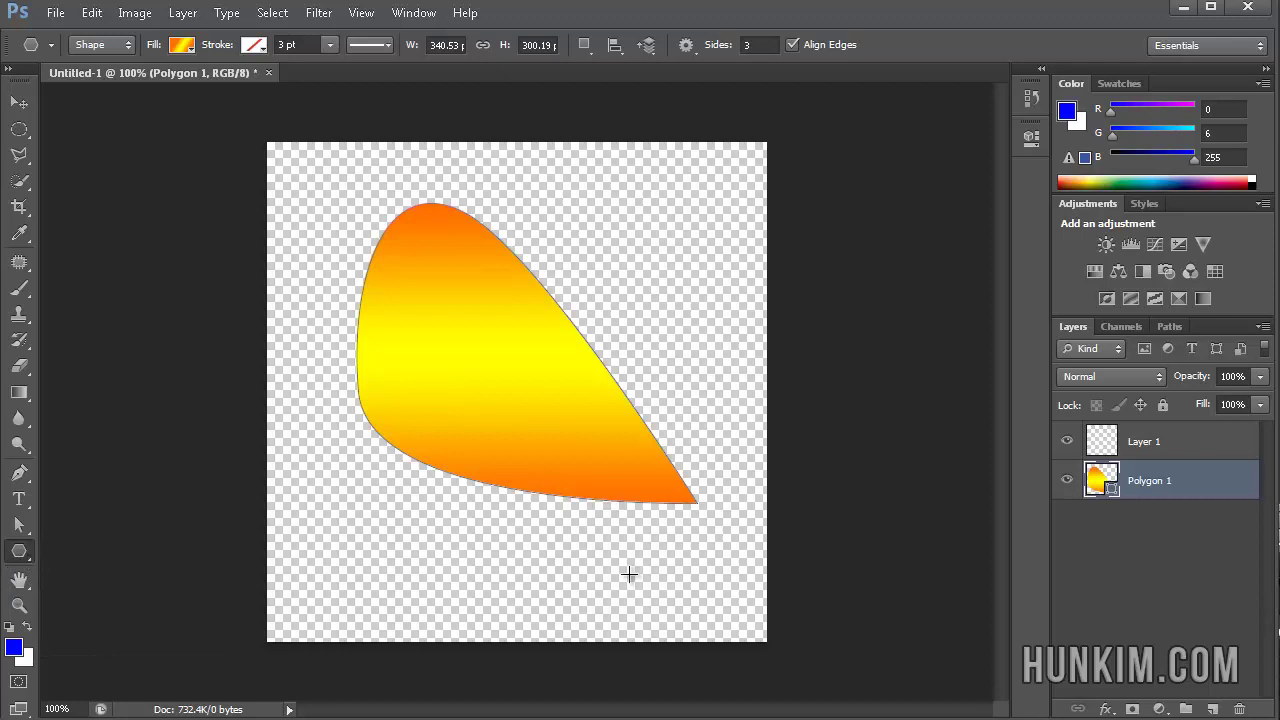
pyautogui.click(1239, 709)
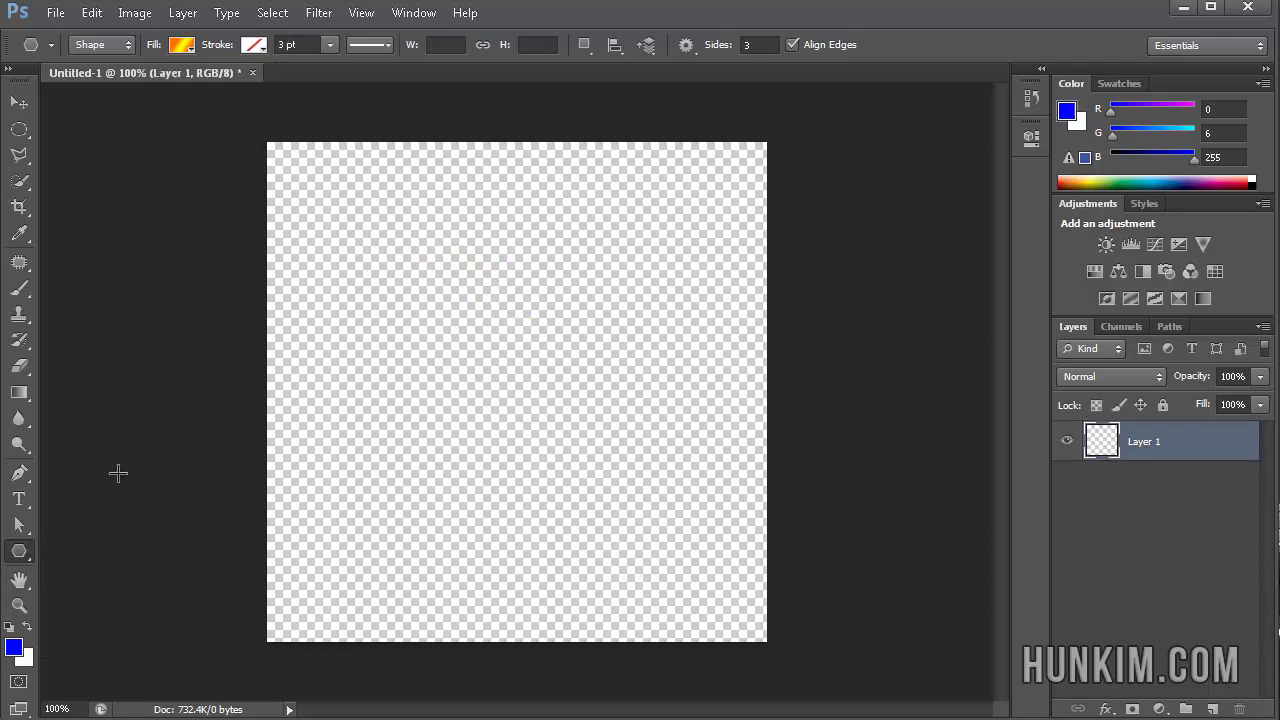
# Draw a gradient arrow custom shape about 329 × 291 px with the Custom Shape Tool.
pyautogui.click(23, 552)
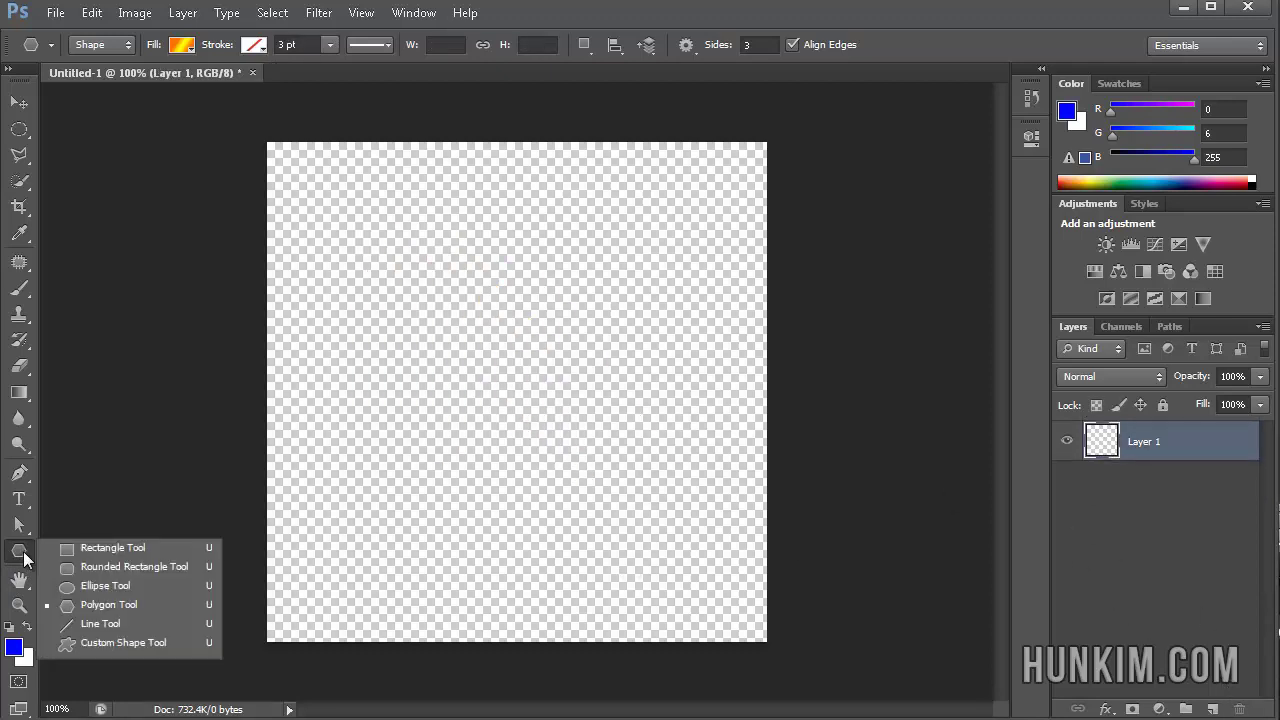
pyautogui.click(140, 645)
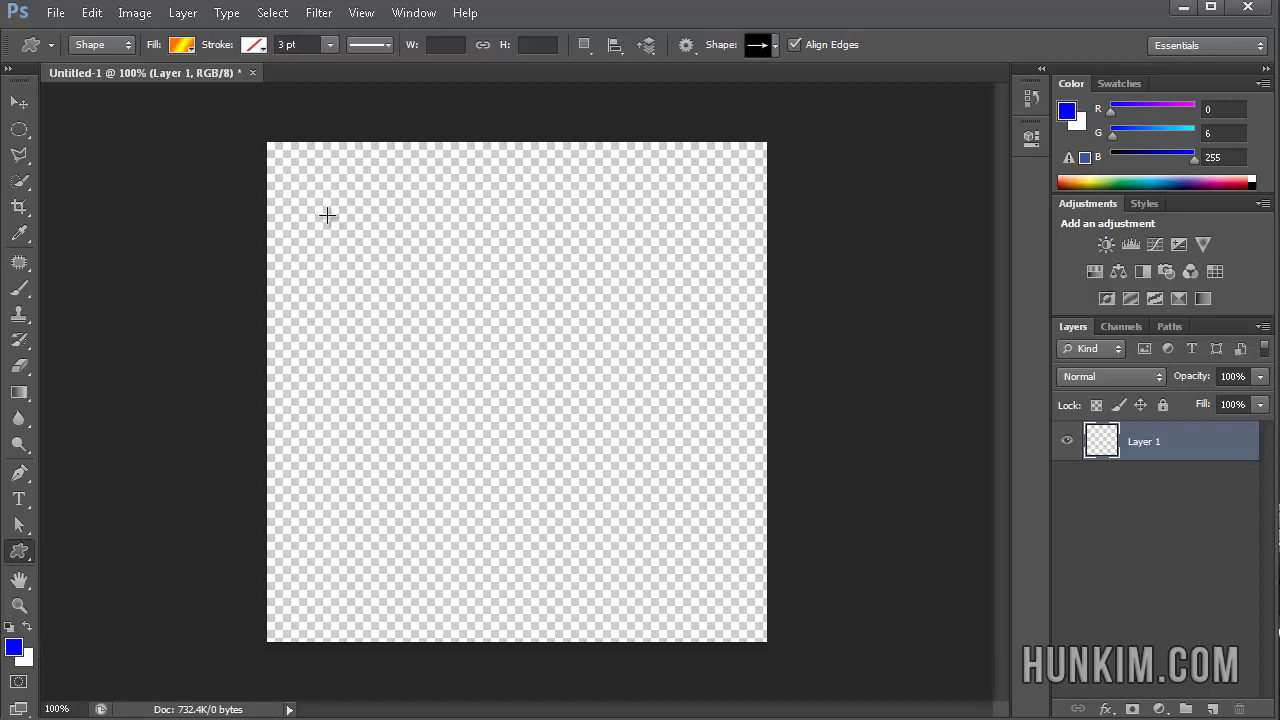
pyautogui.moveTo(326, 217); pyautogui.dragTo(655, 506)
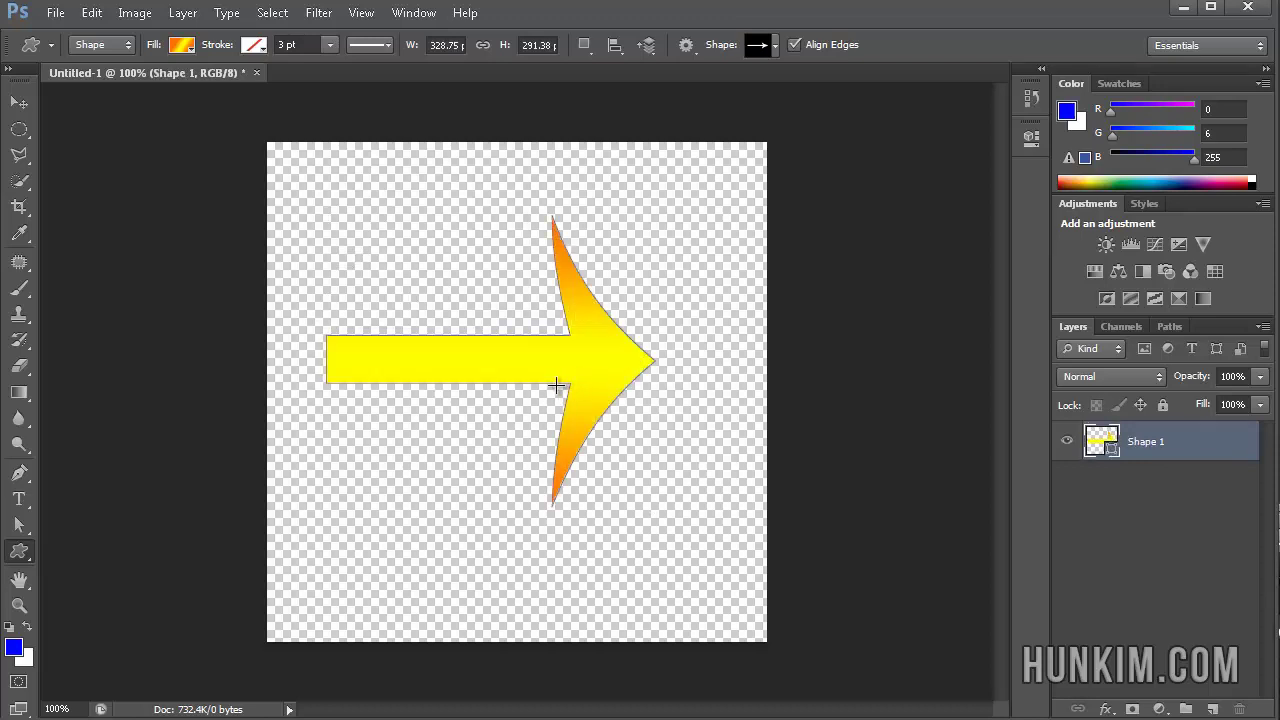
# Browse the custom shape picker and its preset-set options menu, then close it without changes.
pyautogui.click(774, 48)
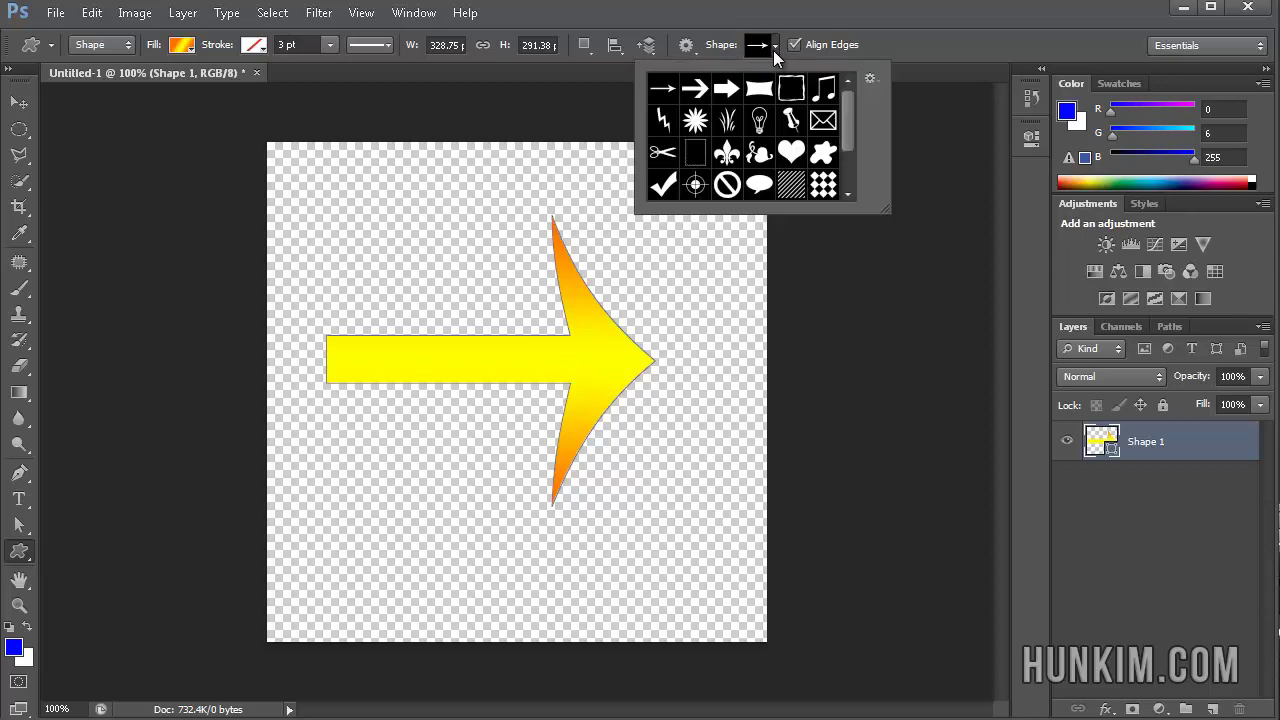
pyautogui.moveTo(857, 99)
pyautogui.mouseDown()
pyautogui.moveTo(858, 146)
pyautogui.moveTo(853, 106)
pyautogui.mouseUp()
pyautogui.click(869, 79)
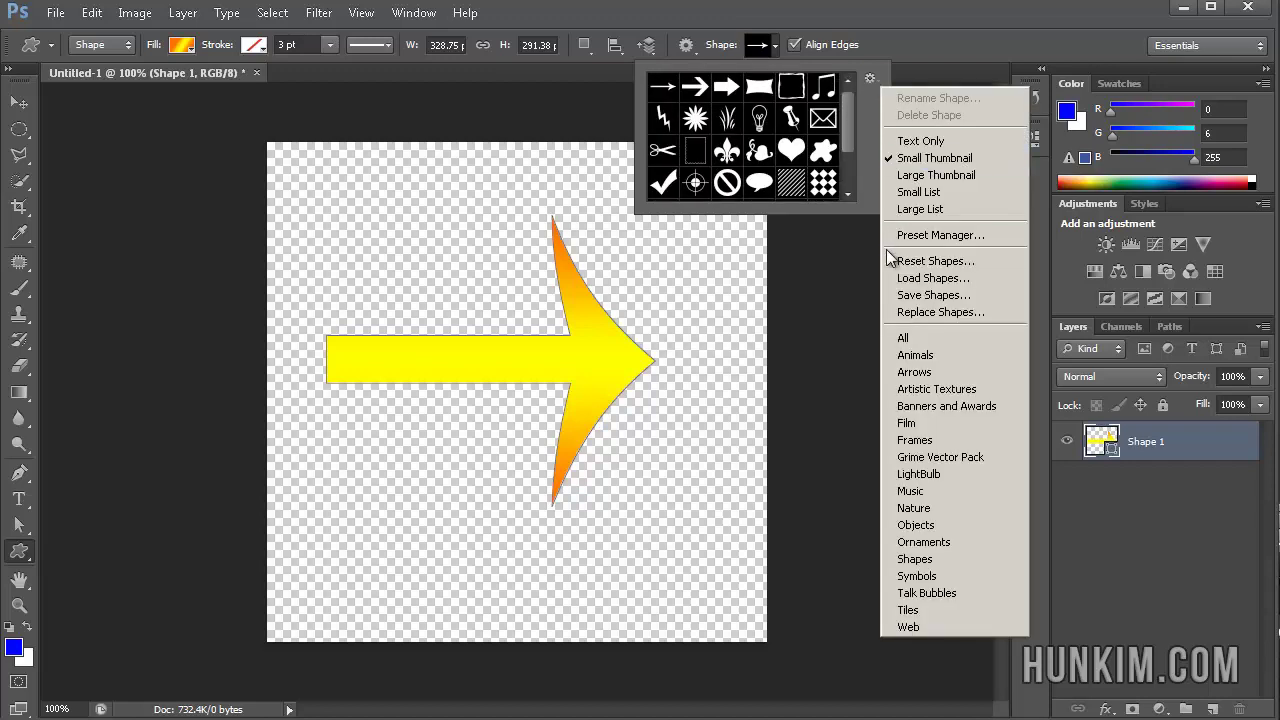
pyautogui.click(824, 152)
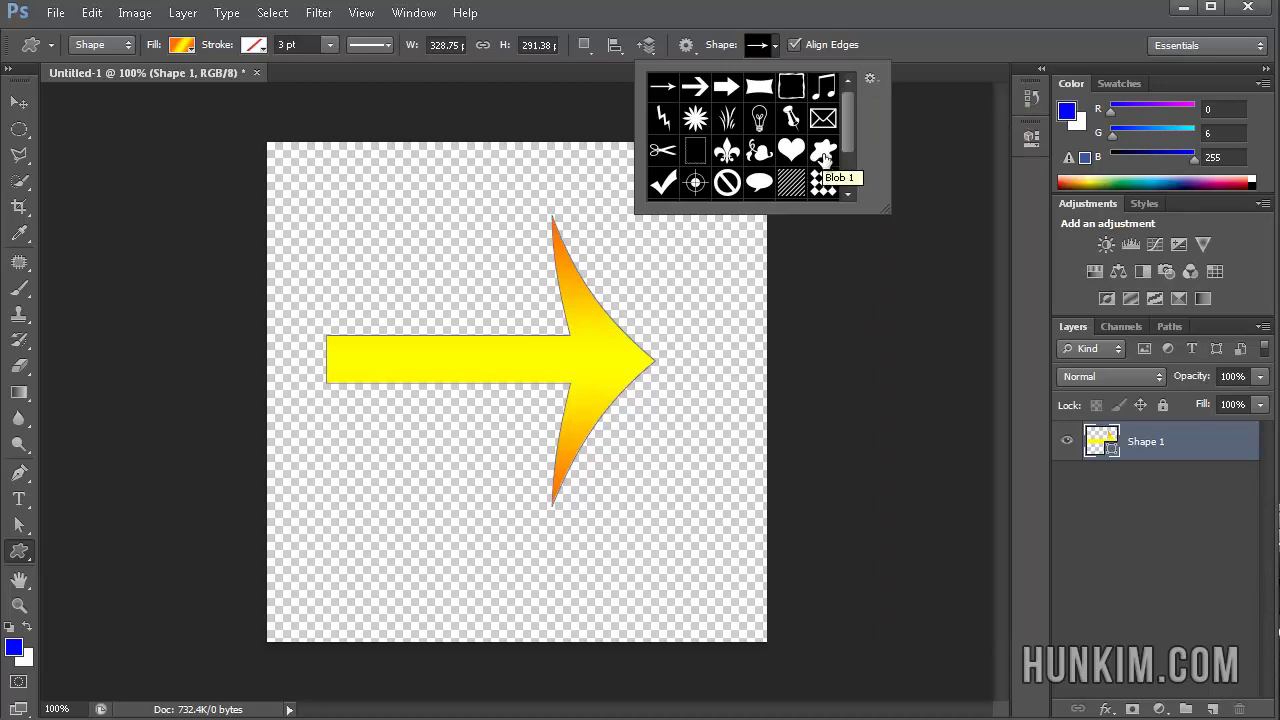
pyautogui.click(1158, 442)
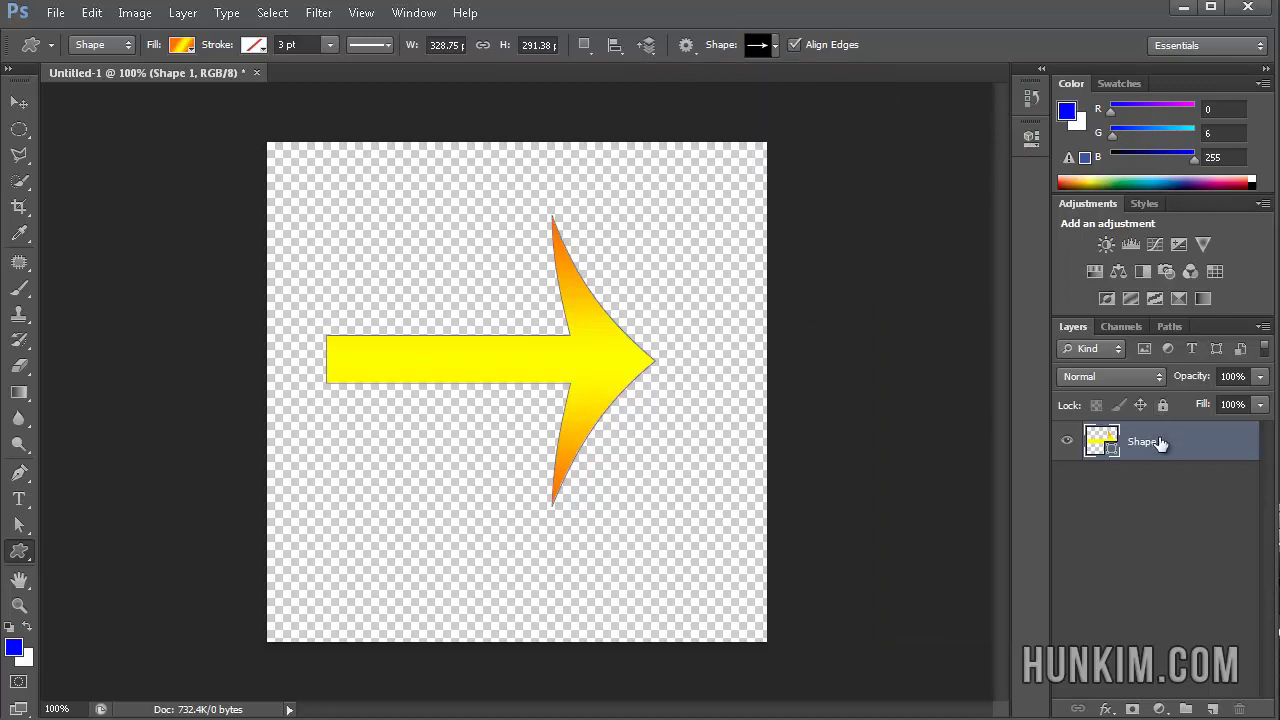
# Undo the arrow, remove the gradient's middle stop and make the left stop dark navy (#000d51).
pyautogui.hotkey('ctrl', 'z')
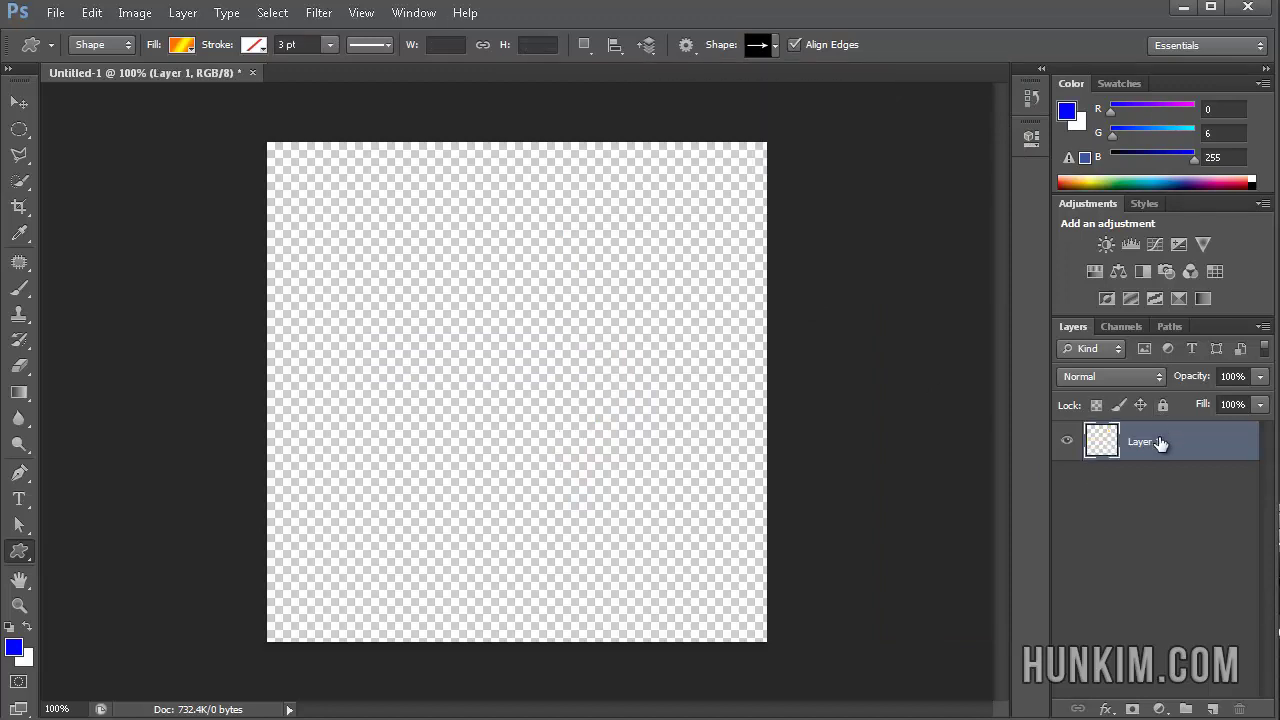
pyautogui.click(190, 50)
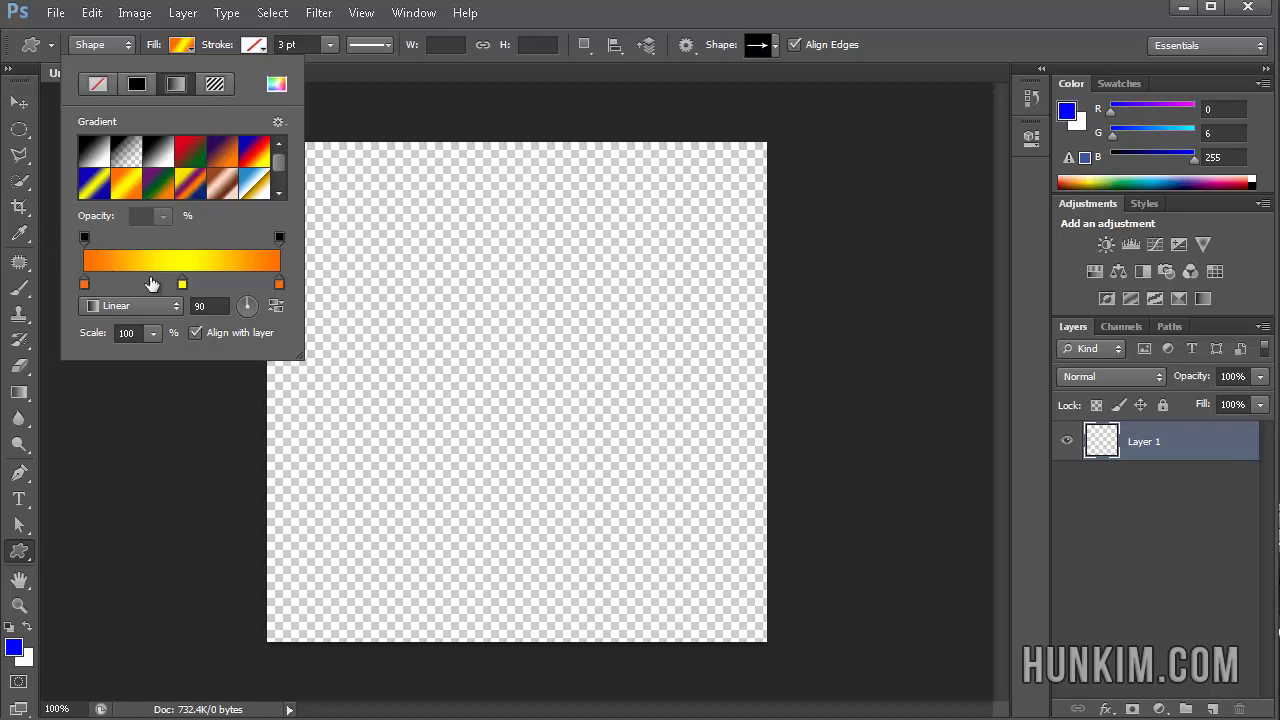
pyautogui.moveTo(185, 318); pyautogui.dragTo(183, 320)
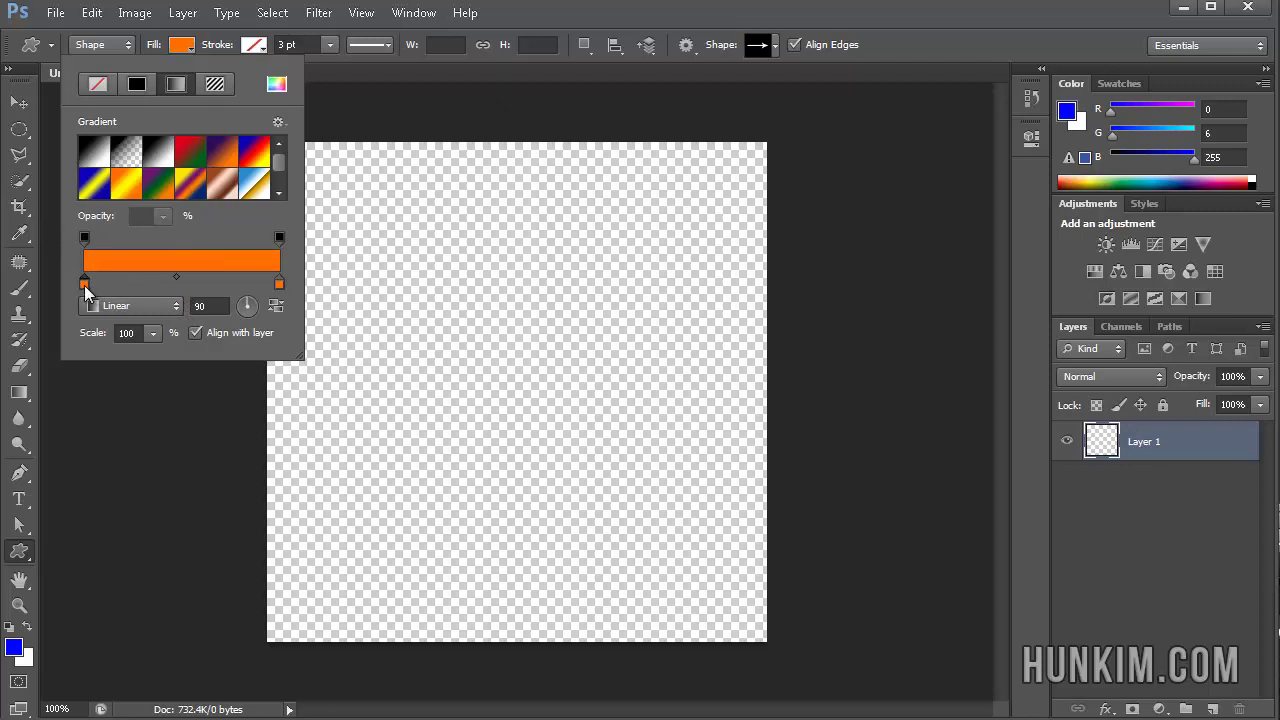
pyautogui.doubleClick(85, 285)
pyautogui.click(569, 247)
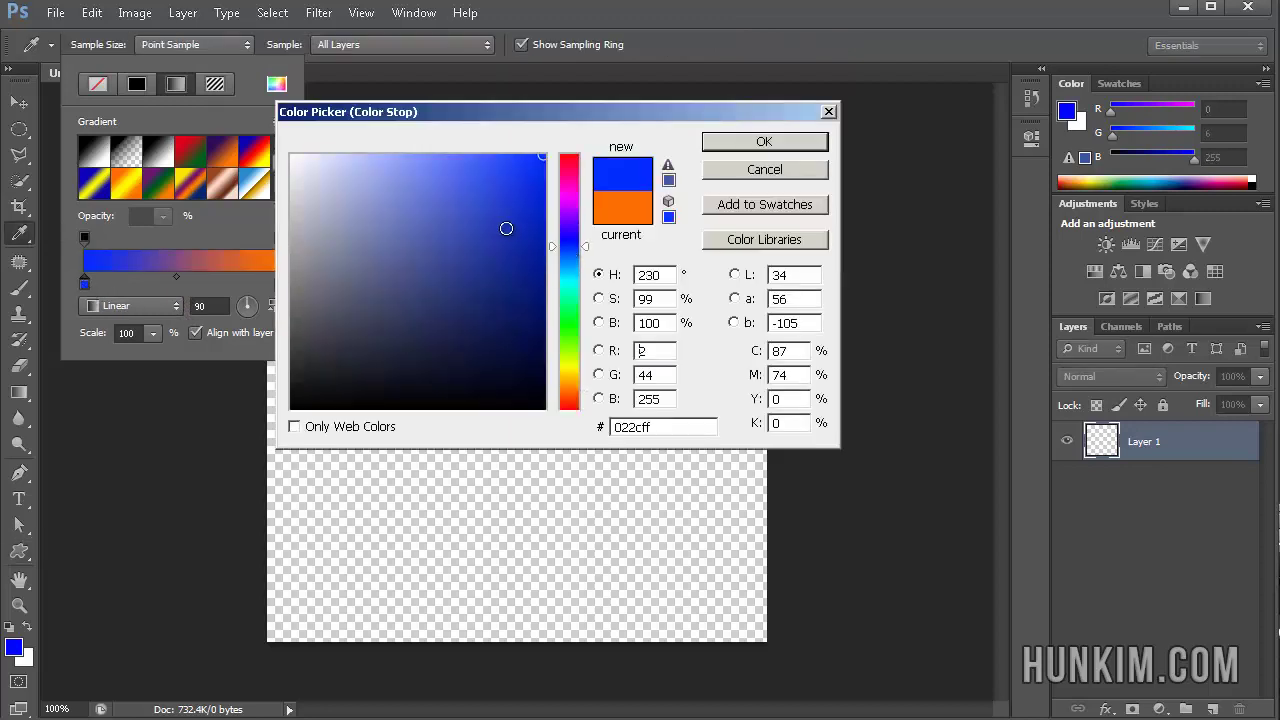
pyautogui.moveTo(506, 229)
pyautogui.mouseDown()
pyautogui.moveTo(543, 190)
pyautogui.moveTo(571, 362)
pyautogui.mouseUp()
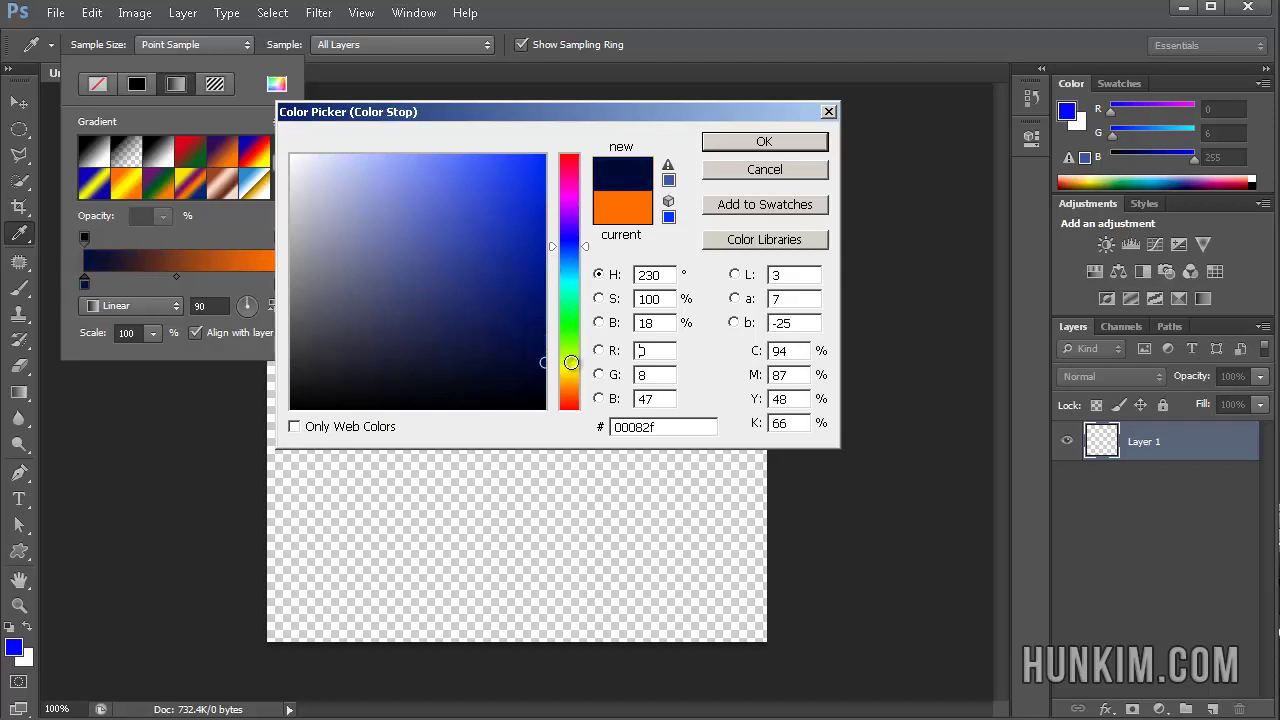
pyautogui.click(545, 328)
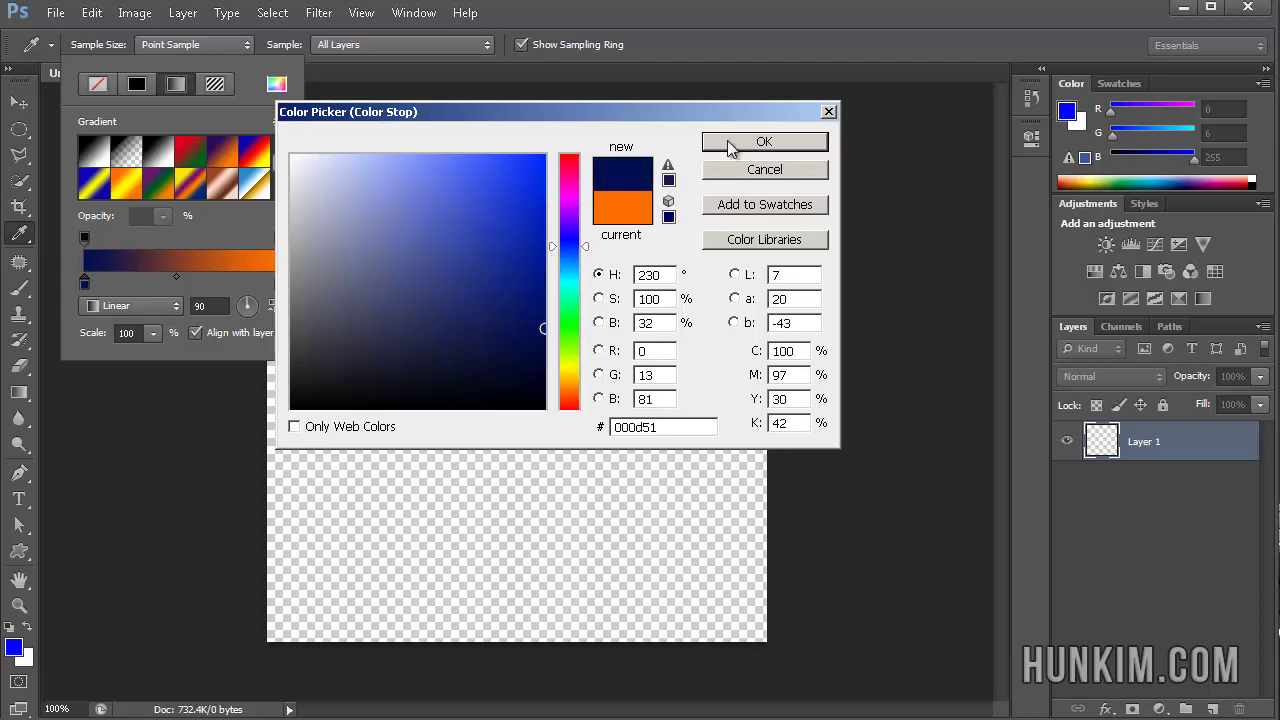
pyautogui.click(762, 142)
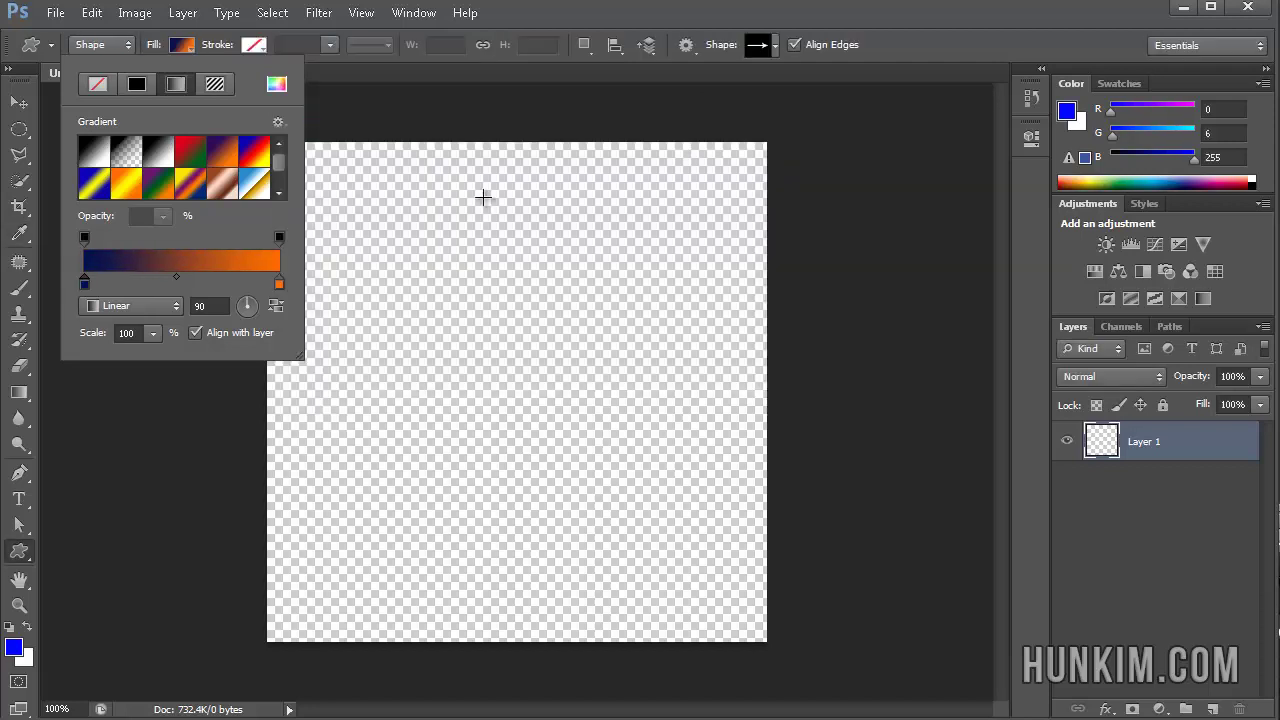
# Set the gradient's right stop to light blue #6959ff and shift the midpoint slightly left.
pyautogui.doubleClick(279, 287)
pyautogui.click(568, 237)
pyautogui.click(521, 217)
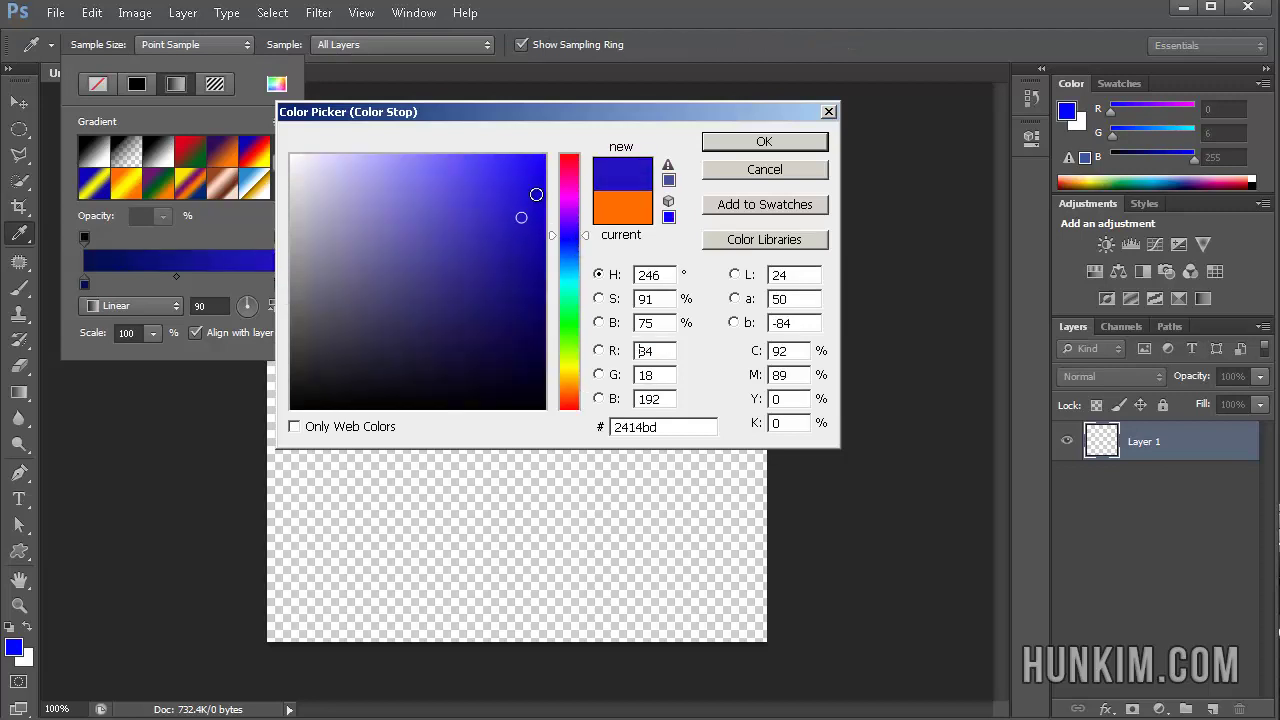
pyautogui.moveTo(536, 194)
pyautogui.mouseDown()
pyautogui.moveTo(446, 137)
pyautogui.moveTo(458, 135)
pyautogui.mouseUp()
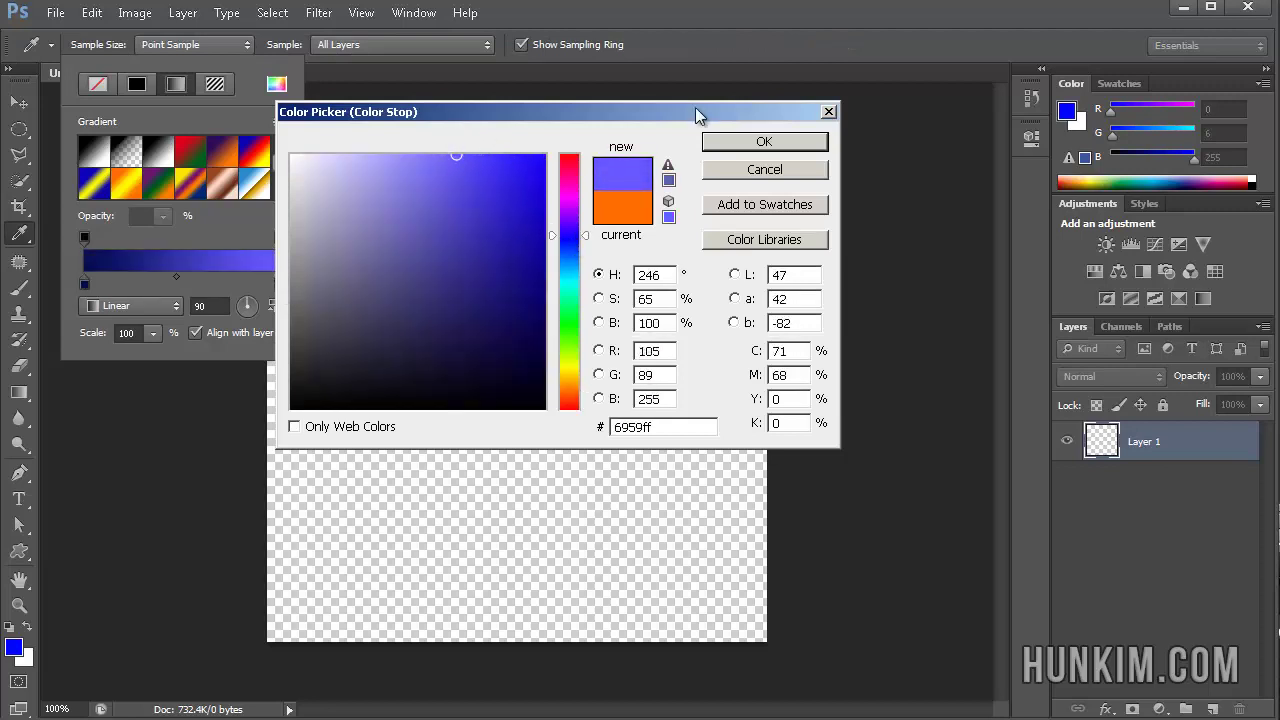
pyautogui.click(758, 142)
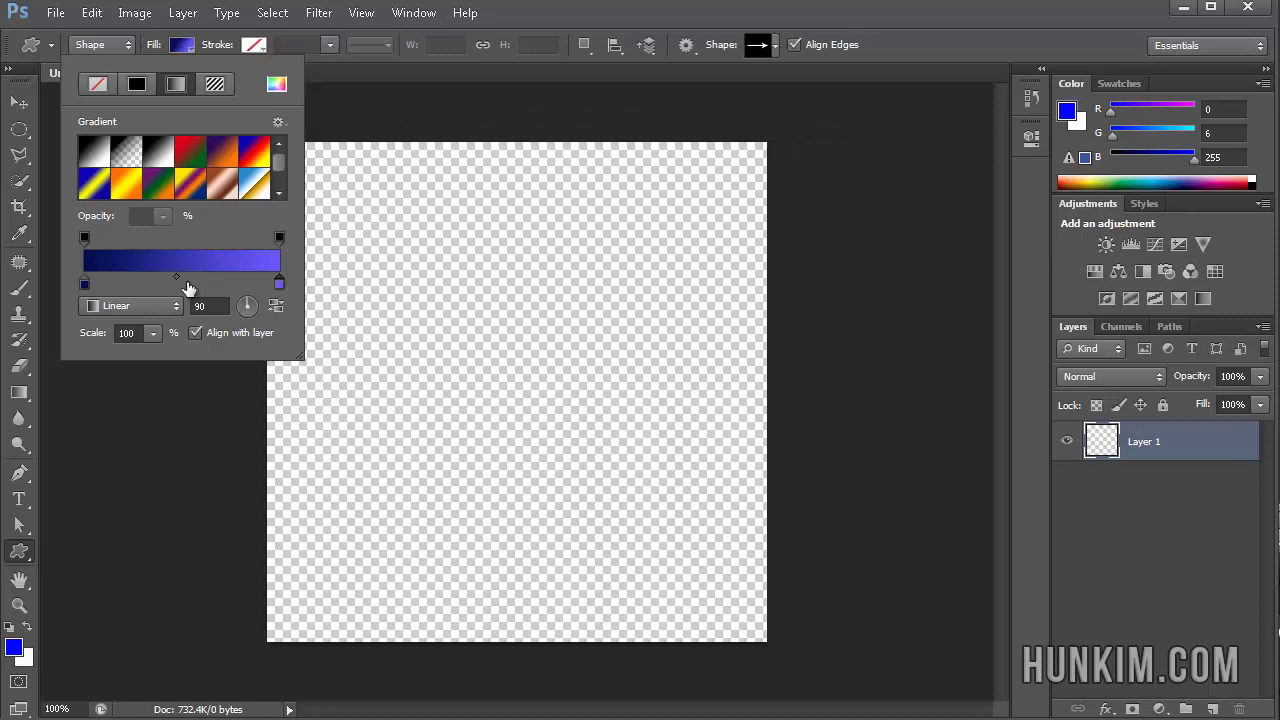
pyautogui.moveTo(176, 278); pyautogui.dragTo(139, 276)
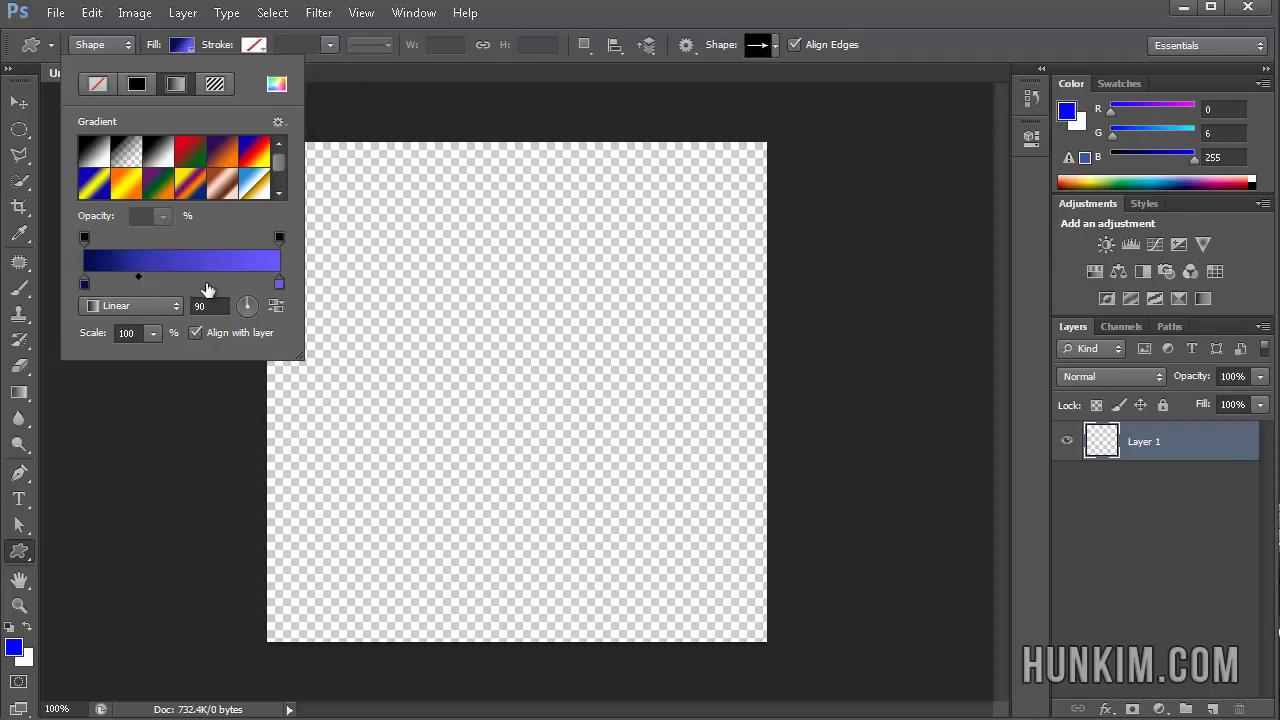
# Pick the splat blob shape and draw it about 399 × 346 px across the canvas.
pyautogui.click(773, 49)
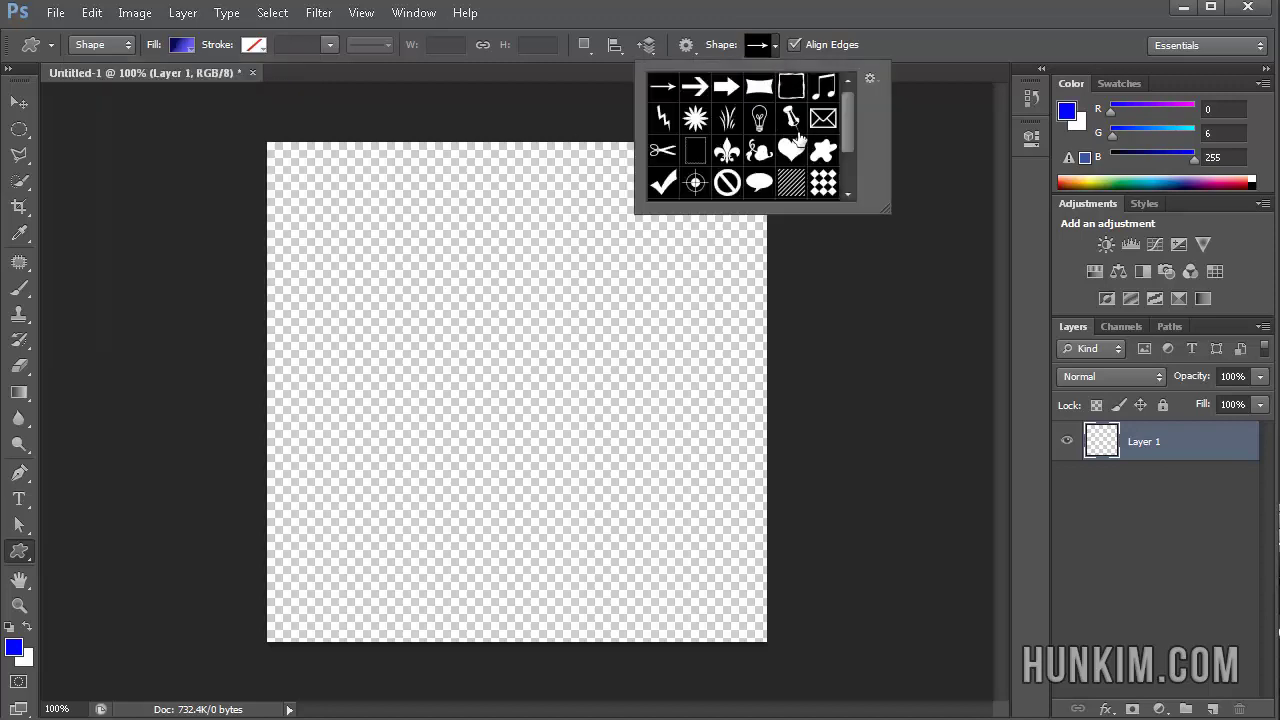
pyautogui.click(822, 152)
pyautogui.click(822, 152)
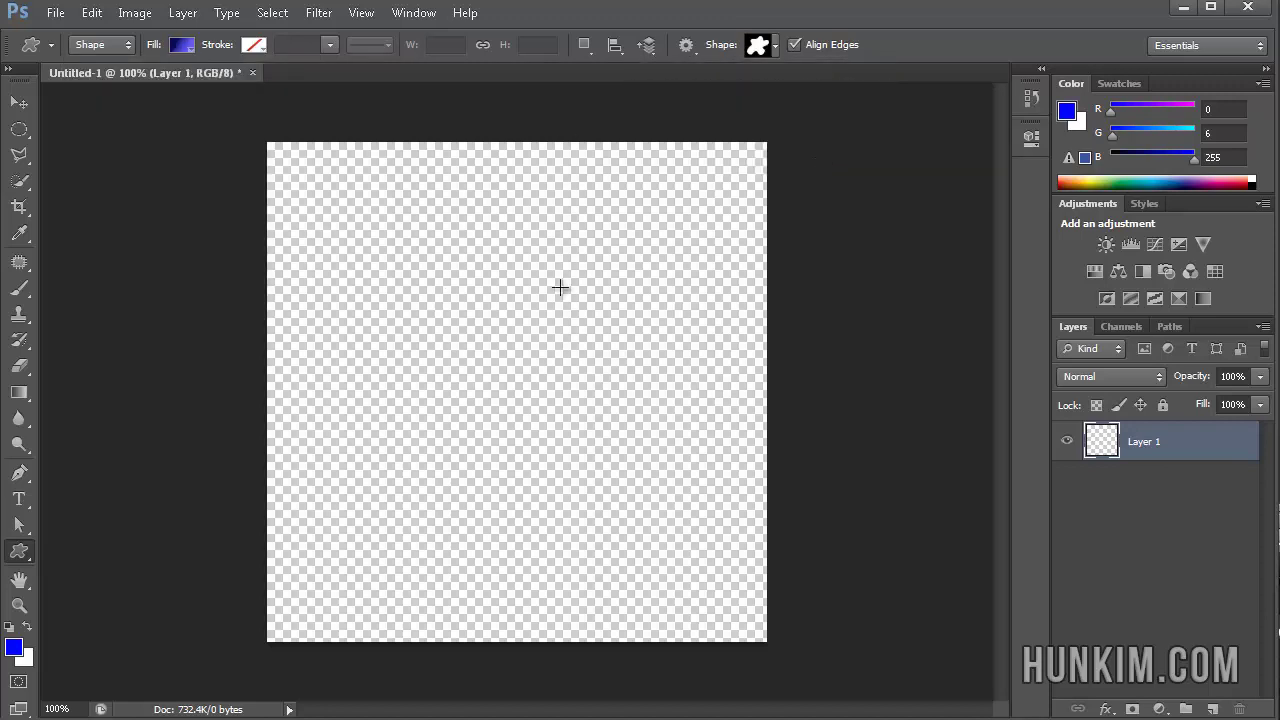
pyautogui.moveTo(334, 213); pyautogui.dragTo(734, 557)
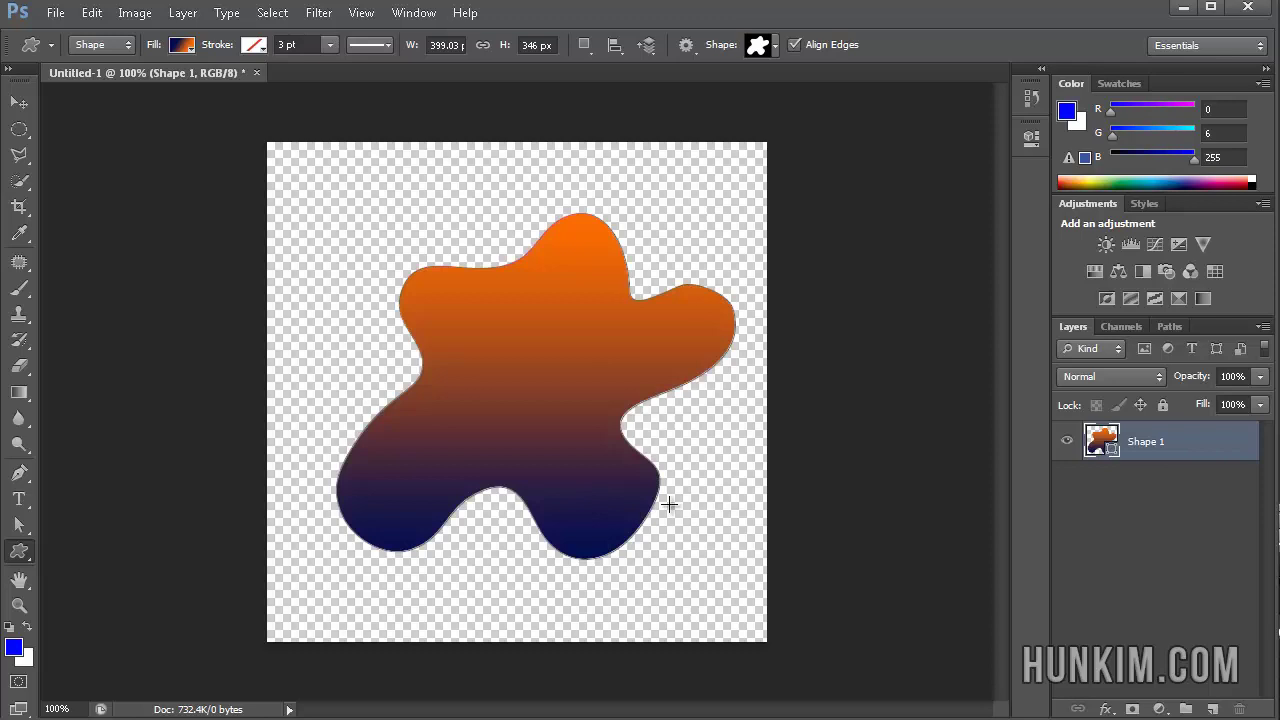
# Change the blob's orange gradient stop to light blue #686fff.
pyautogui.click(181, 44)
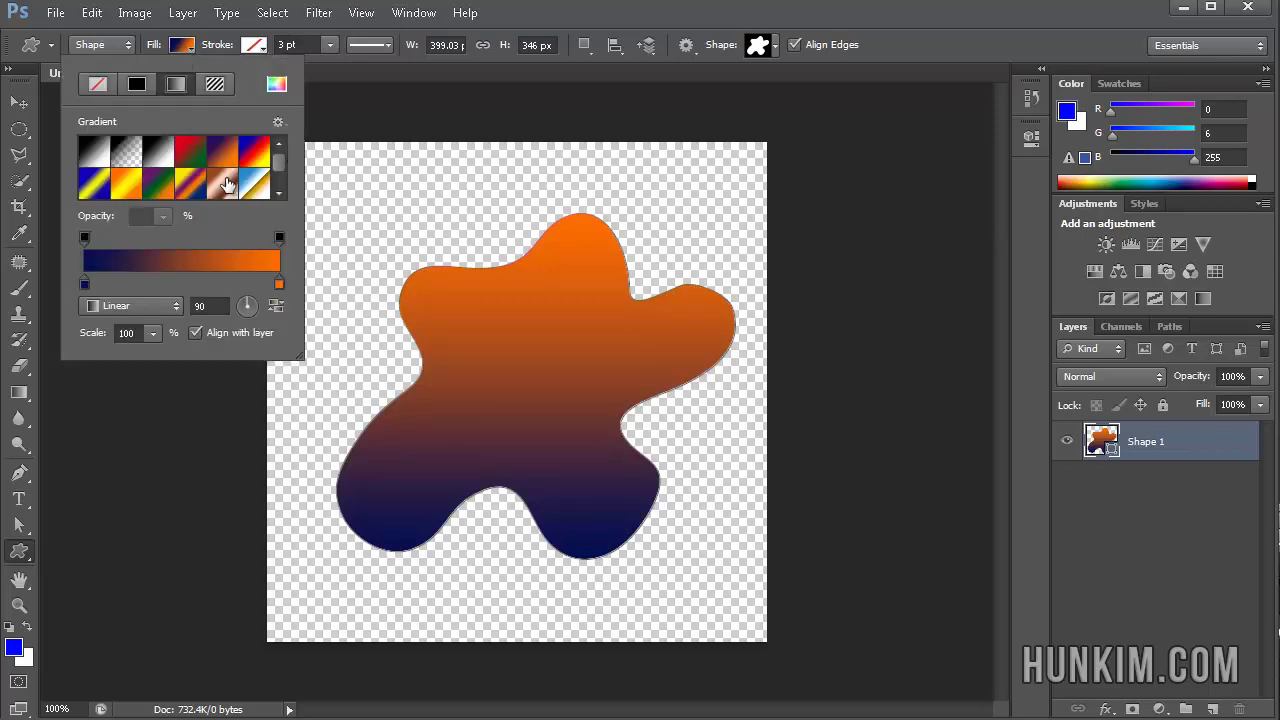
pyautogui.doubleClick(279, 285)
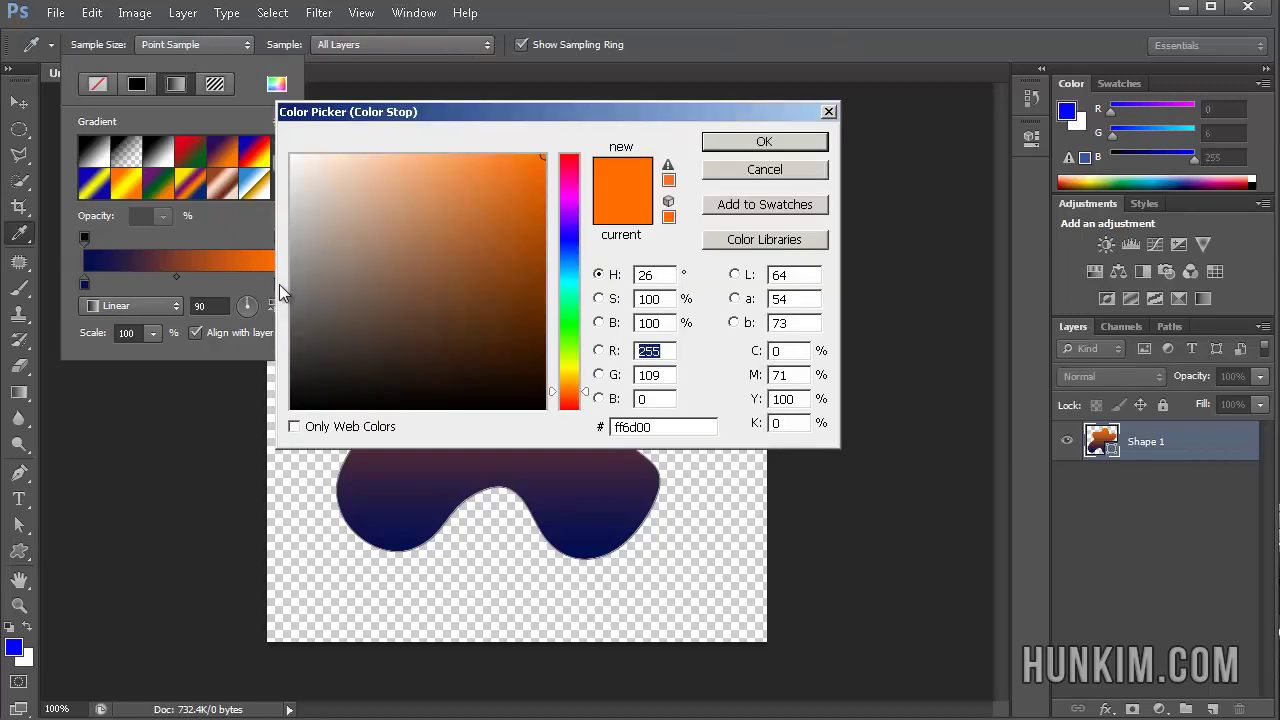
pyautogui.click(574, 242)
pyautogui.moveTo(465, 175); pyautogui.dragTo(441, 146)
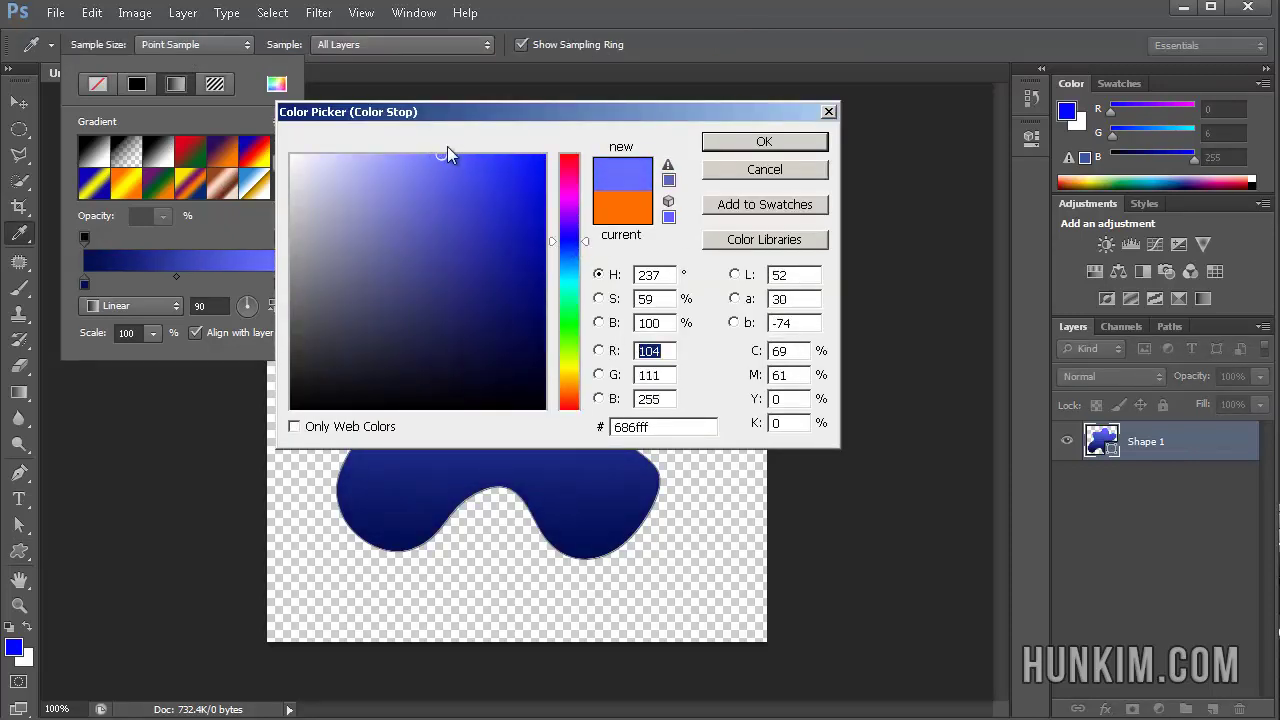
pyautogui.click(708, 143)
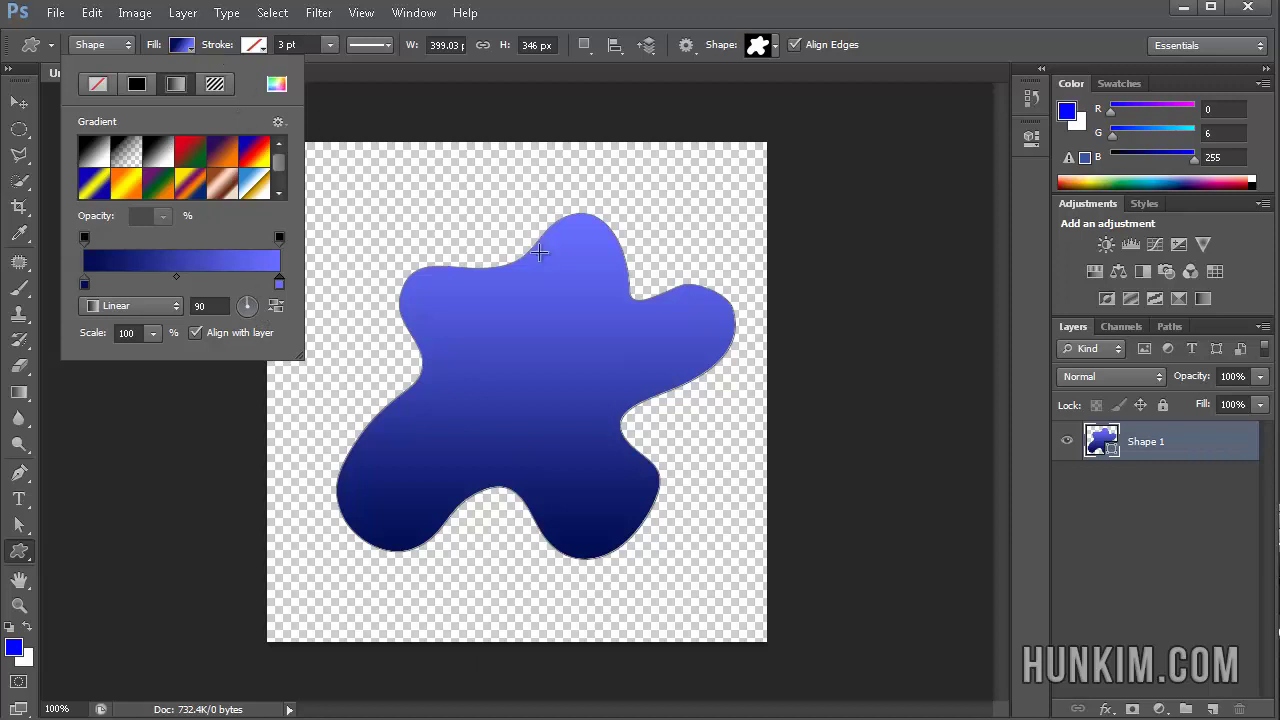
# Add a Bevel & Emboss effect to Shape 1 with Size around 79 px.
pyautogui.doubleClick(1200, 441)
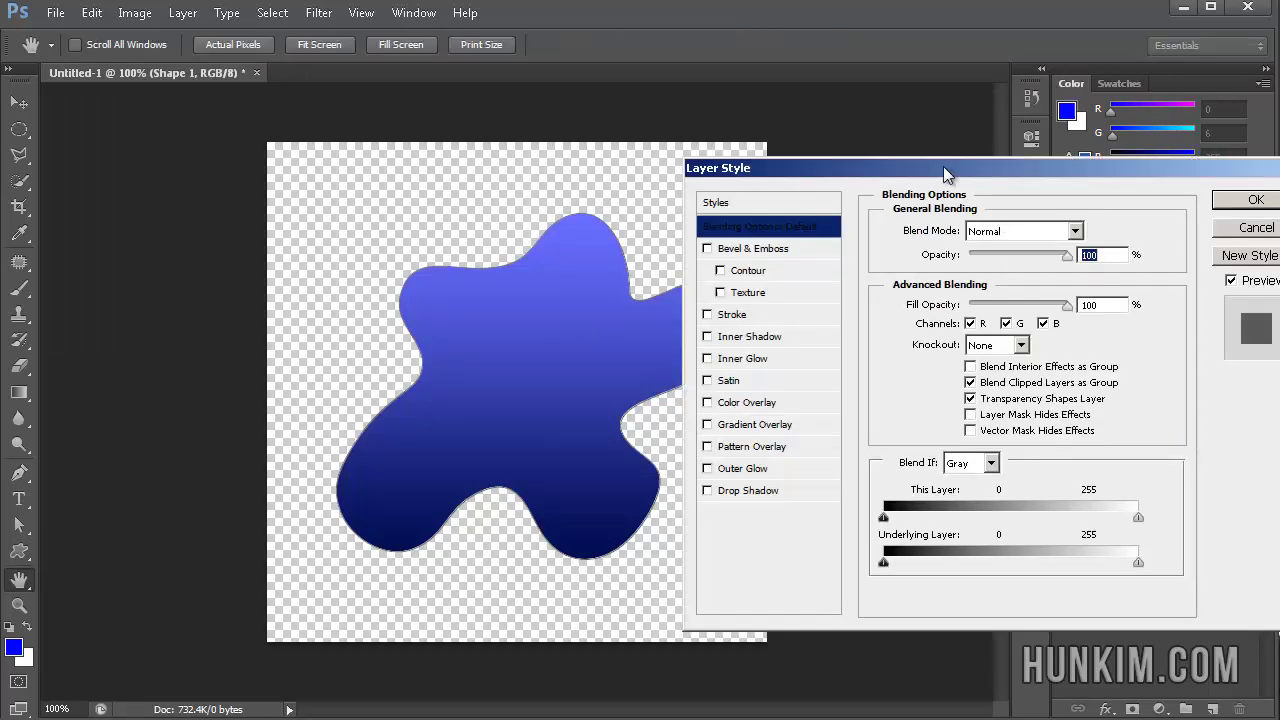
pyautogui.moveTo(941, 163); pyautogui.dragTo(920, 156)
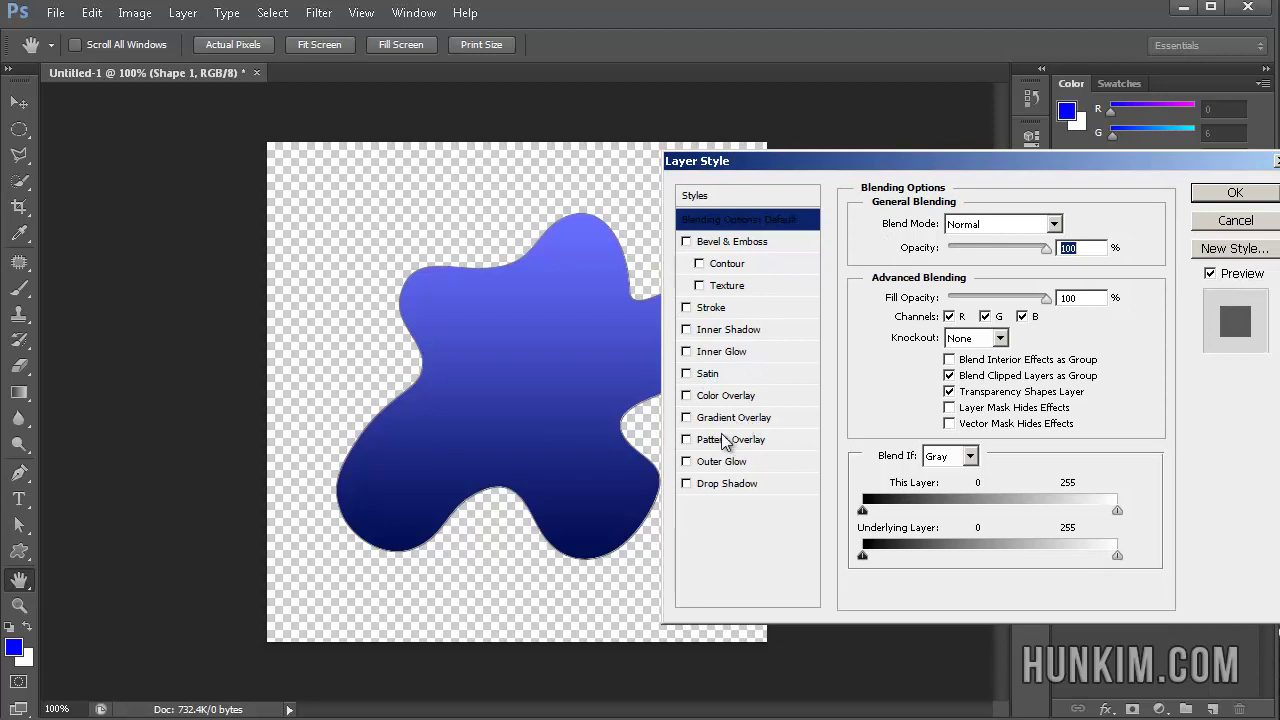
pyautogui.click(766, 242)
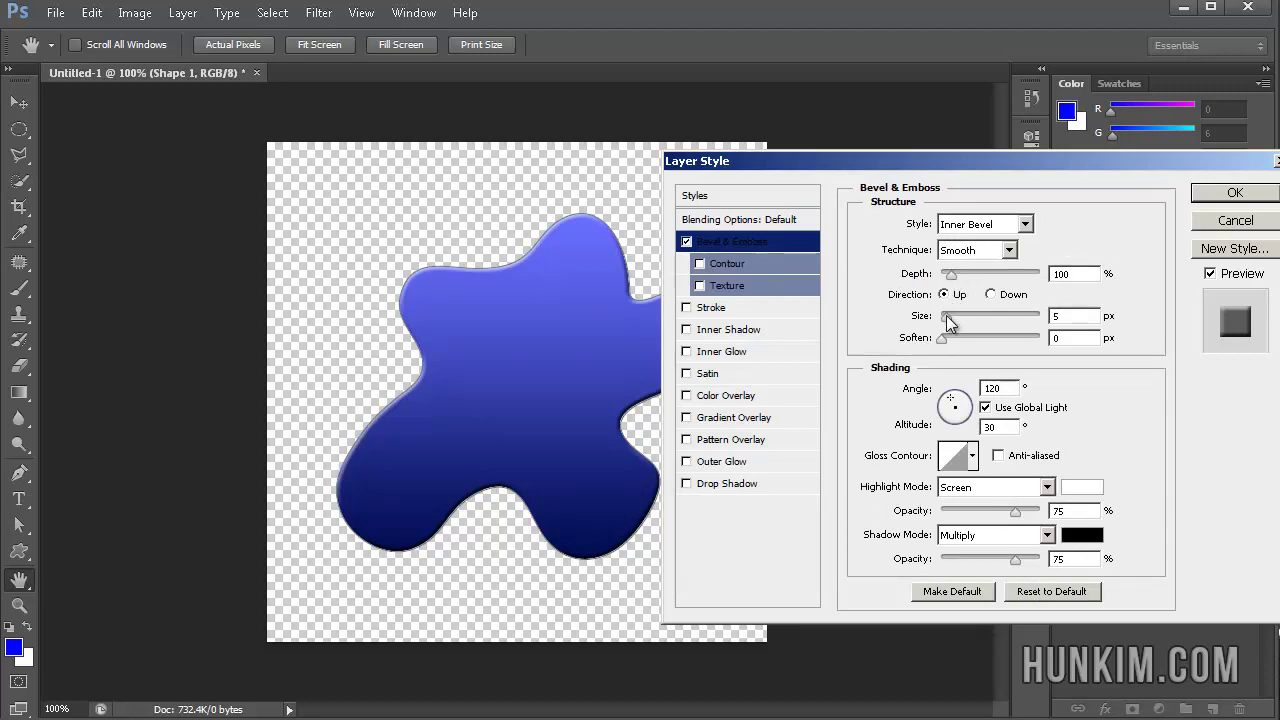
pyautogui.moveTo(946, 317); pyautogui.dragTo(977, 325)
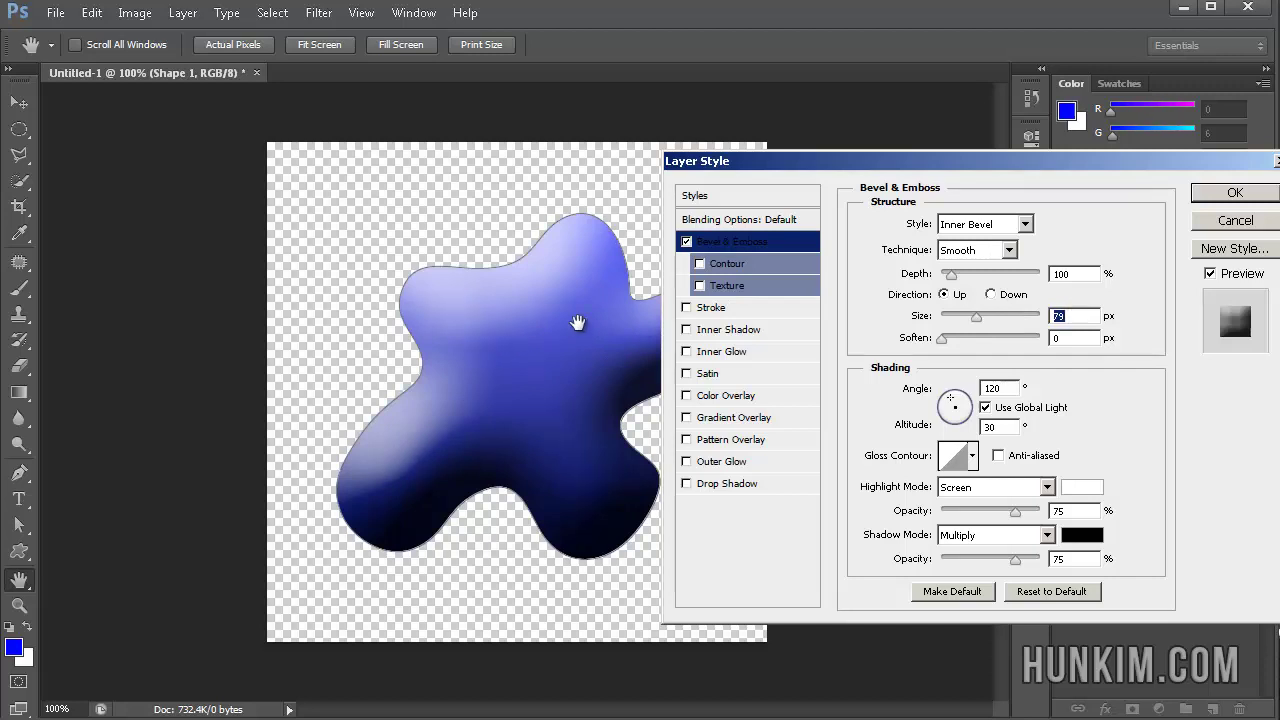
# Try Chisel Hard, return the bevel technique to Smooth, and raise Size to 81 px.
pyautogui.moveTo(855, 160); pyautogui.dragTo(862, 148)
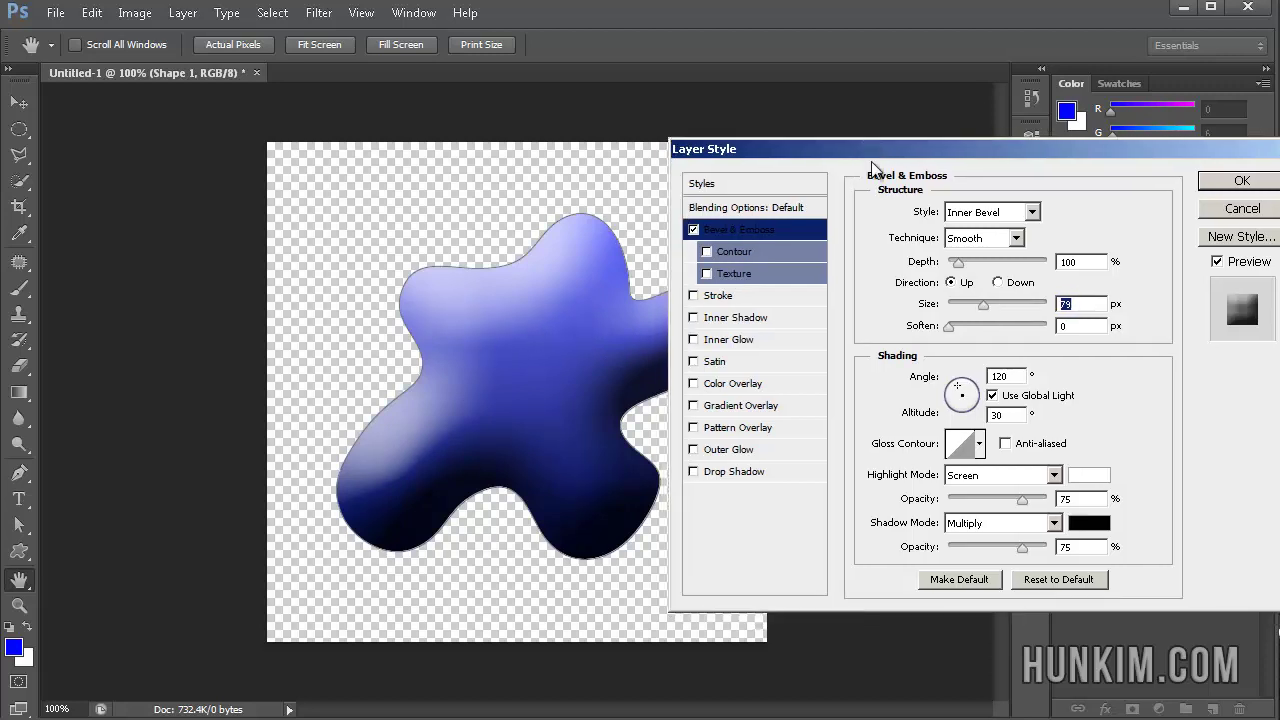
pyautogui.click(984, 239)
pyautogui.click(984, 274)
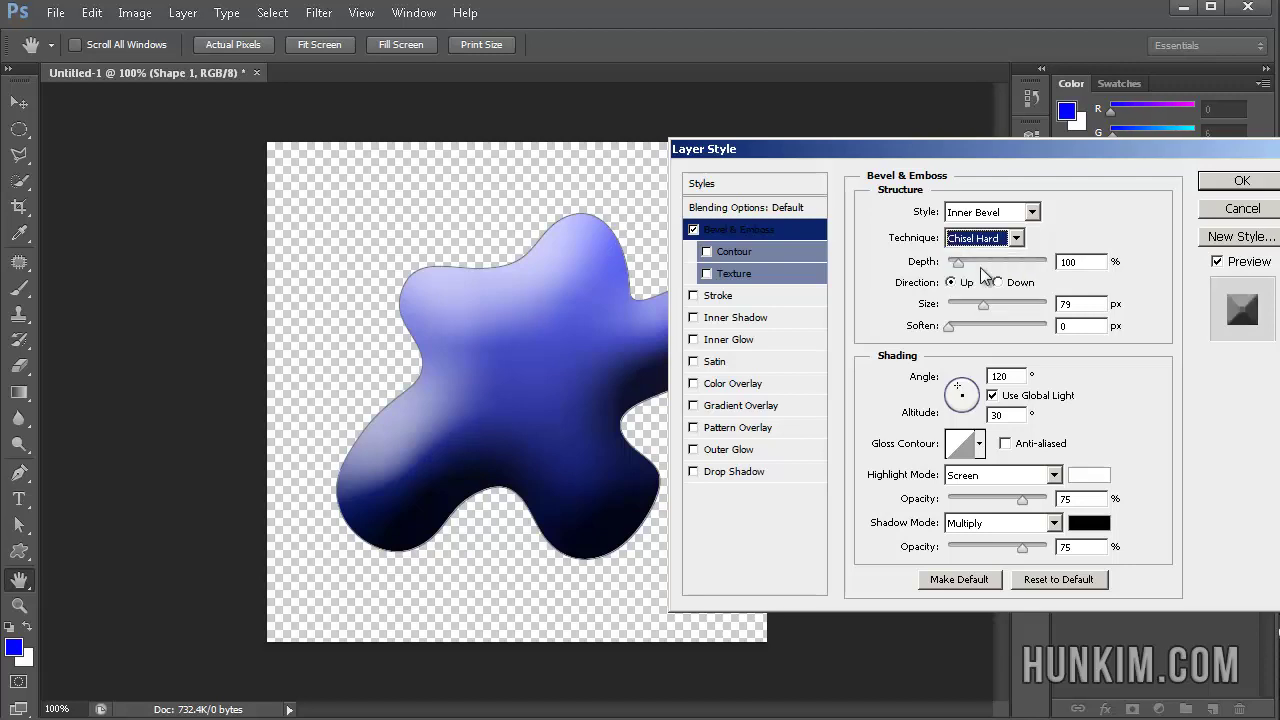
pyautogui.click(972, 240)
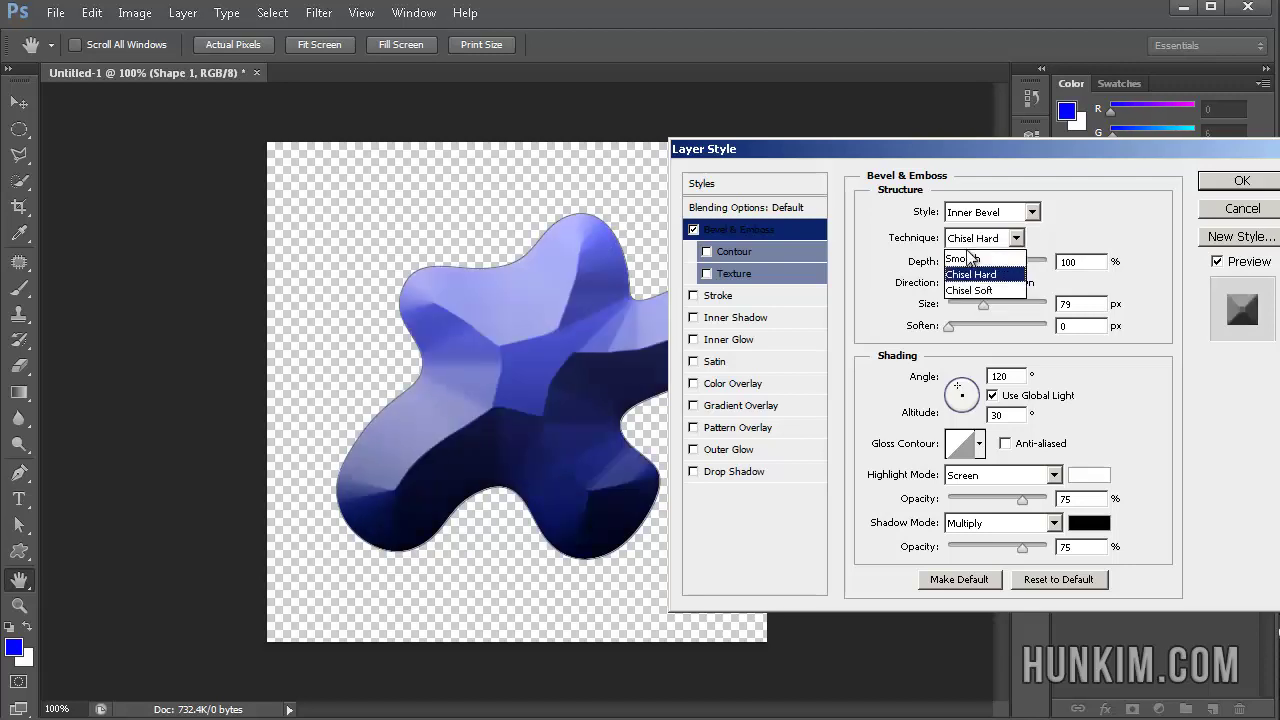
pyautogui.click(970, 258)
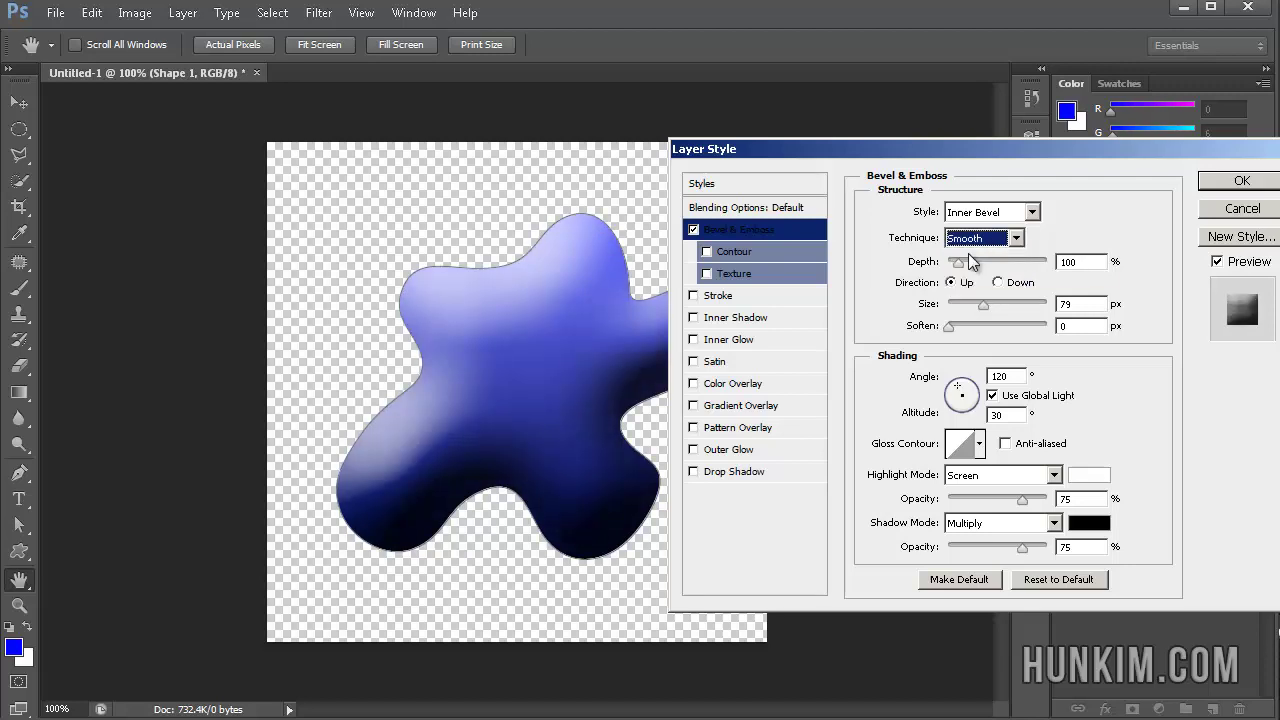
pyautogui.press('Tab')
pyautogui.press('Up')
pyautogui.press('Up')
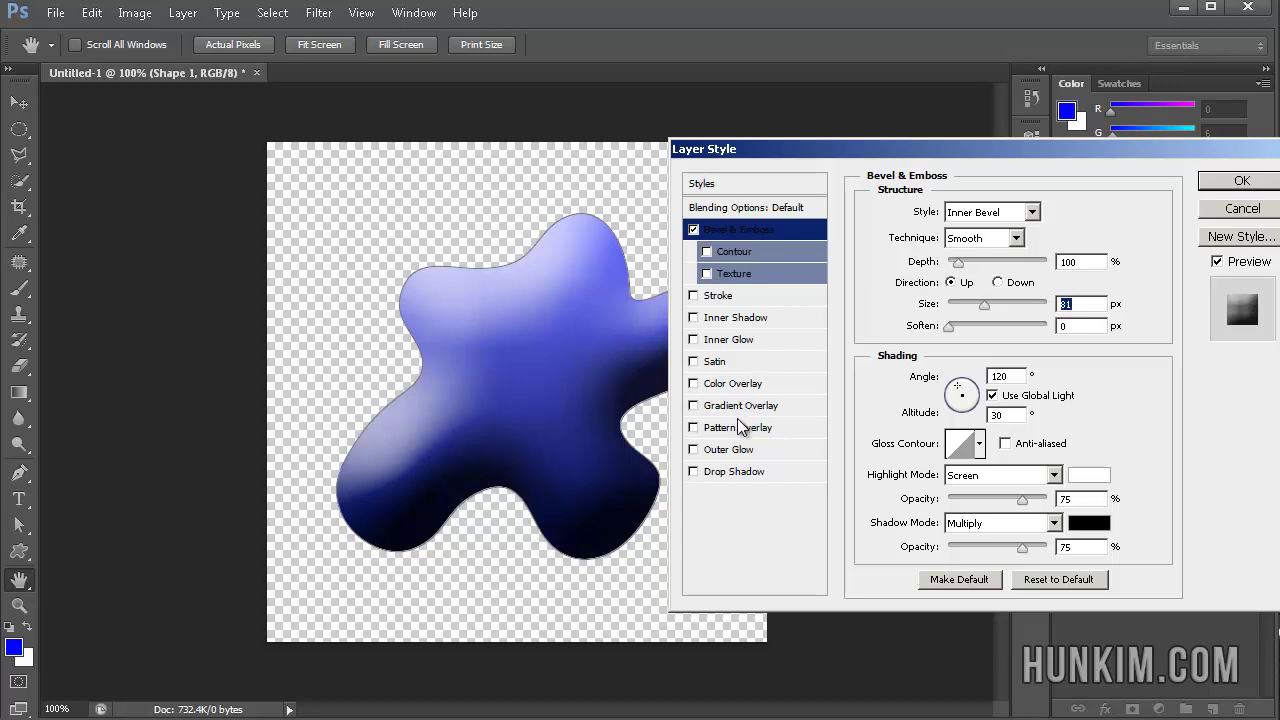
# Add a Drop Shadow to the blob with Size 13 px.
pyautogui.click(742, 476)
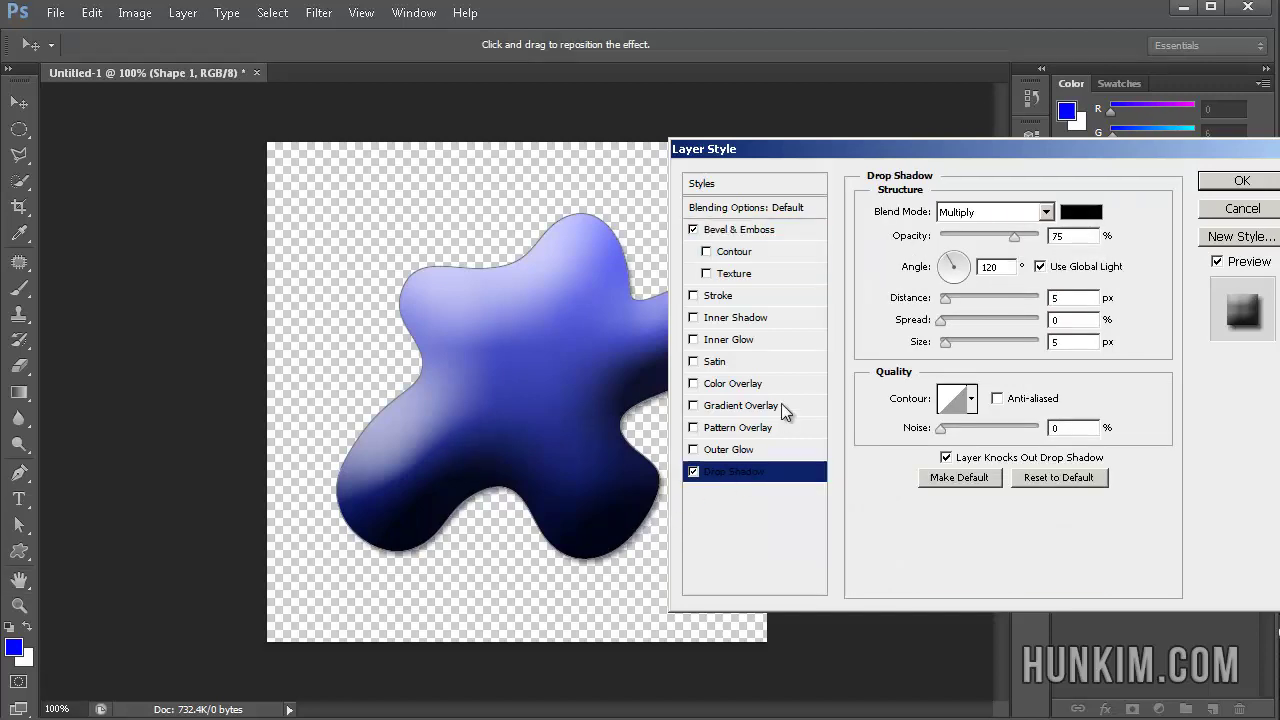
pyautogui.moveTo(890, 152); pyautogui.dragTo(926, 163)
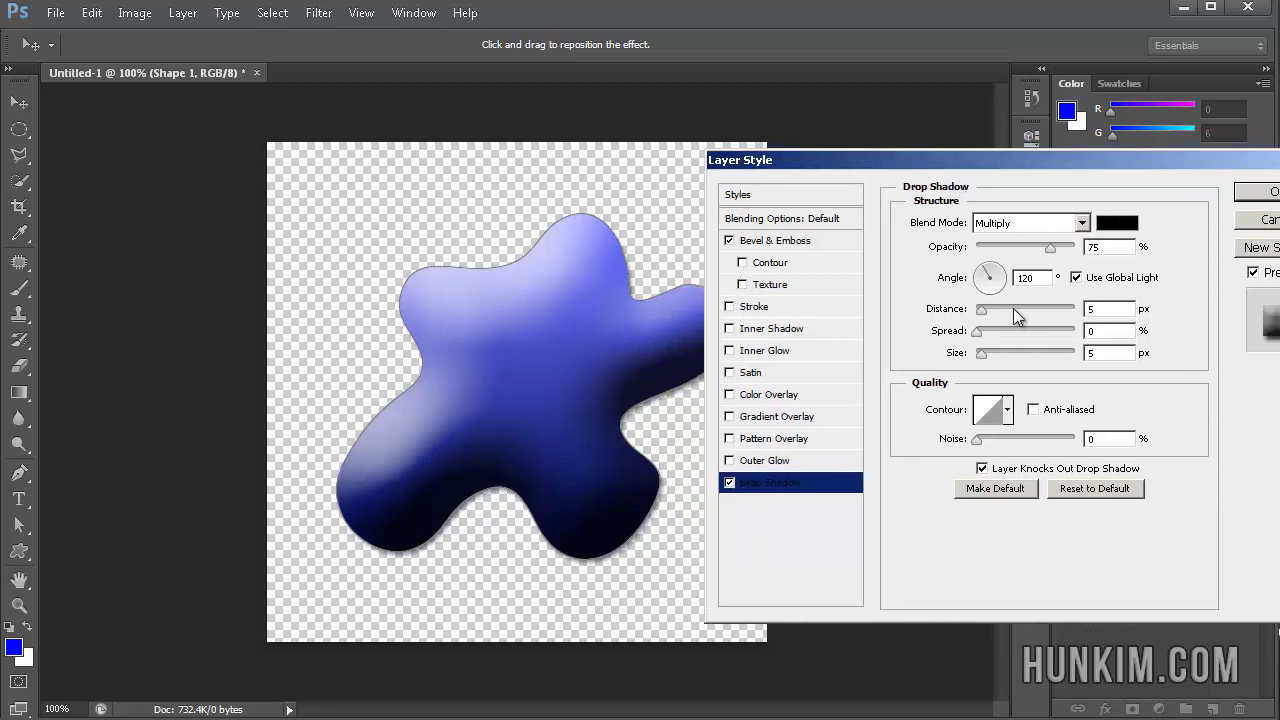
pyautogui.moveTo(983, 355)
pyautogui.mouseDown()
pyautogui.moveTo(1009, 361)
pyautogui.moveTo(975, 360)
pyautogui.moveTo(987, 360)
pyautogui.mouseUp()
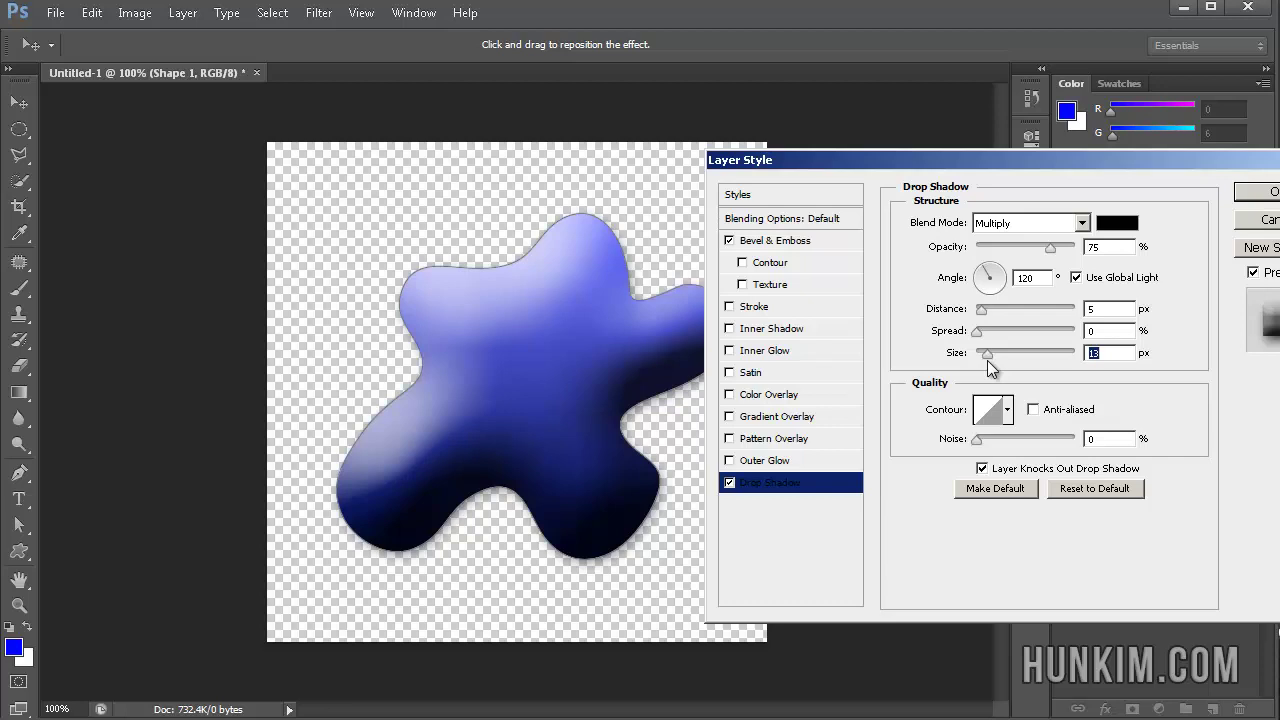
# Set shadow Distance to 13 px and Spread to 13%, then apply the layer styles.
pyautogui.hotkey('shift', 'Tab')
pyautogui.hotkey('shift', 'Tab')
pyautogui.write('17')
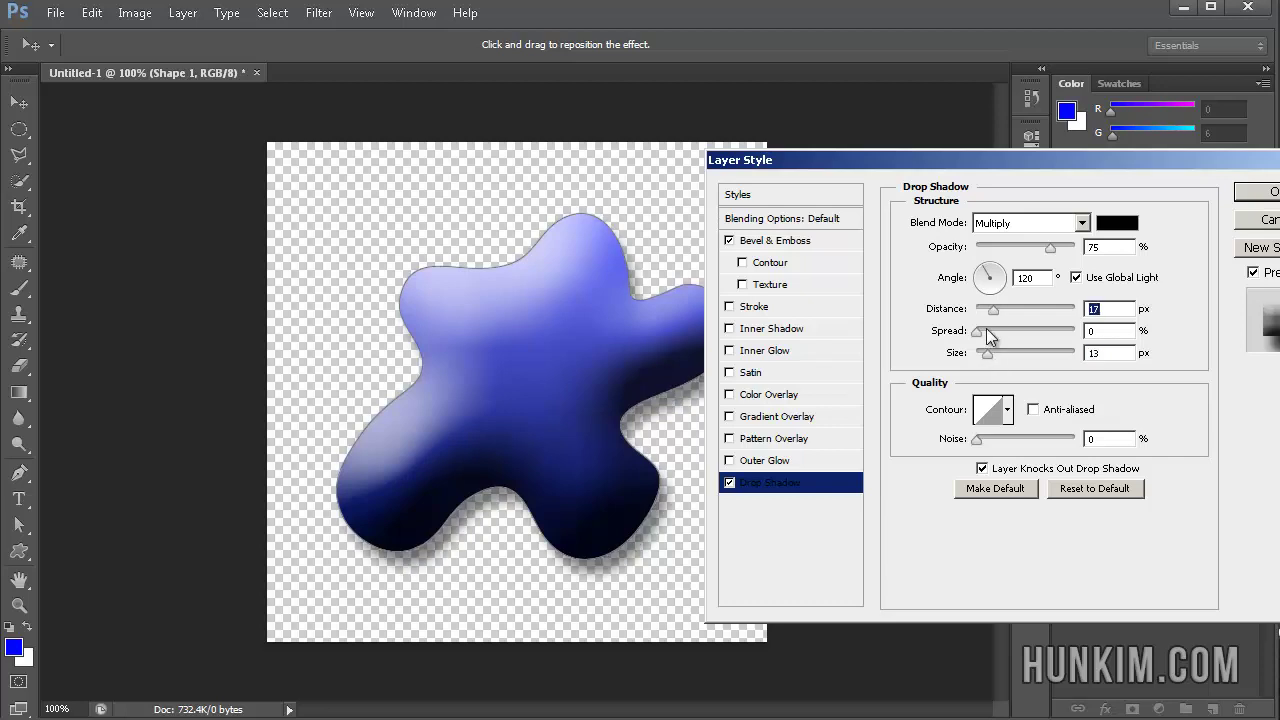
pyautogui.moveTo(994, 312); pyautogui.dragTo(990, 316)
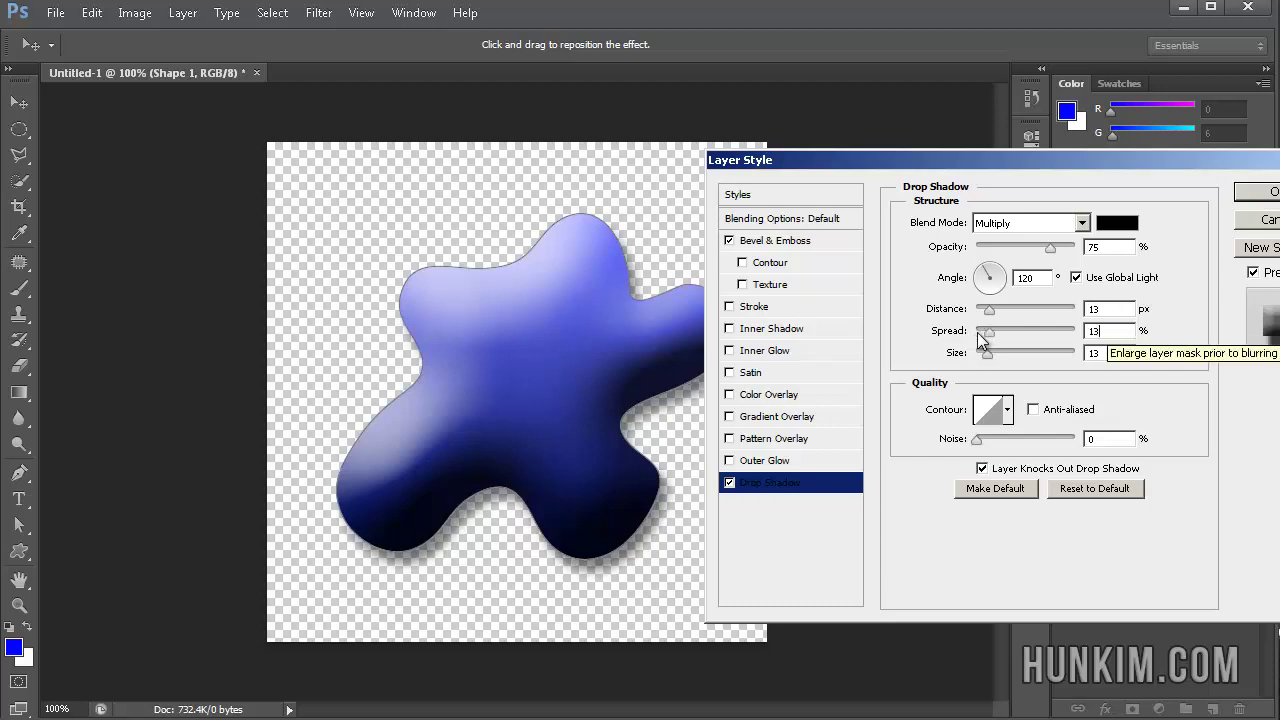
pyautogui.press('Tab')
pyautogui.write('13')
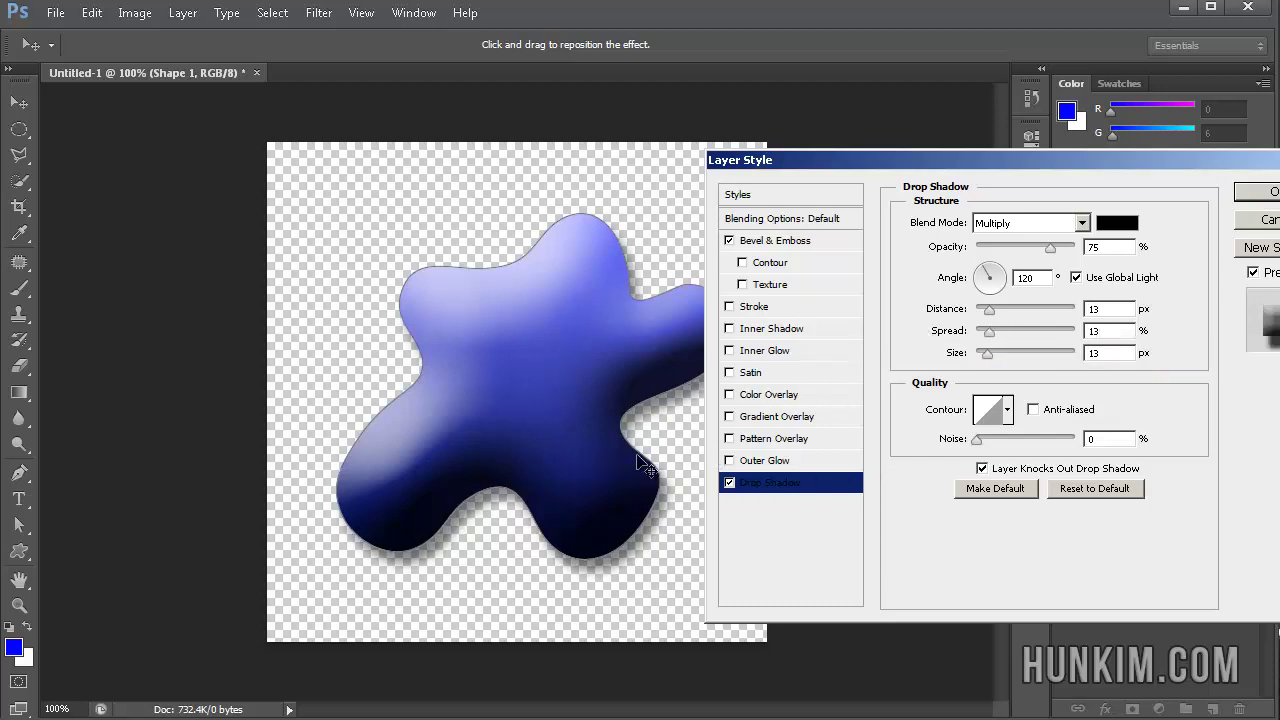
pyautogui.moveTo(840, 164); pyautogui.dragTo(853, 221)
pyautogui.press('Return')
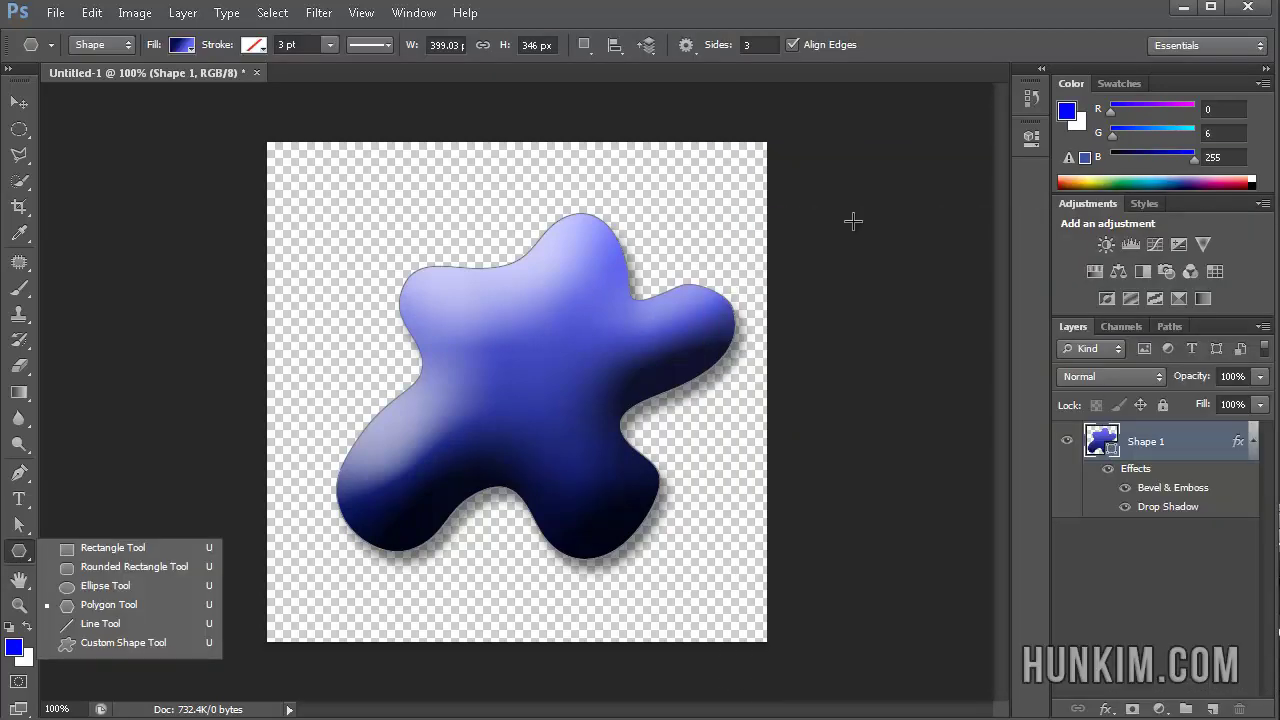